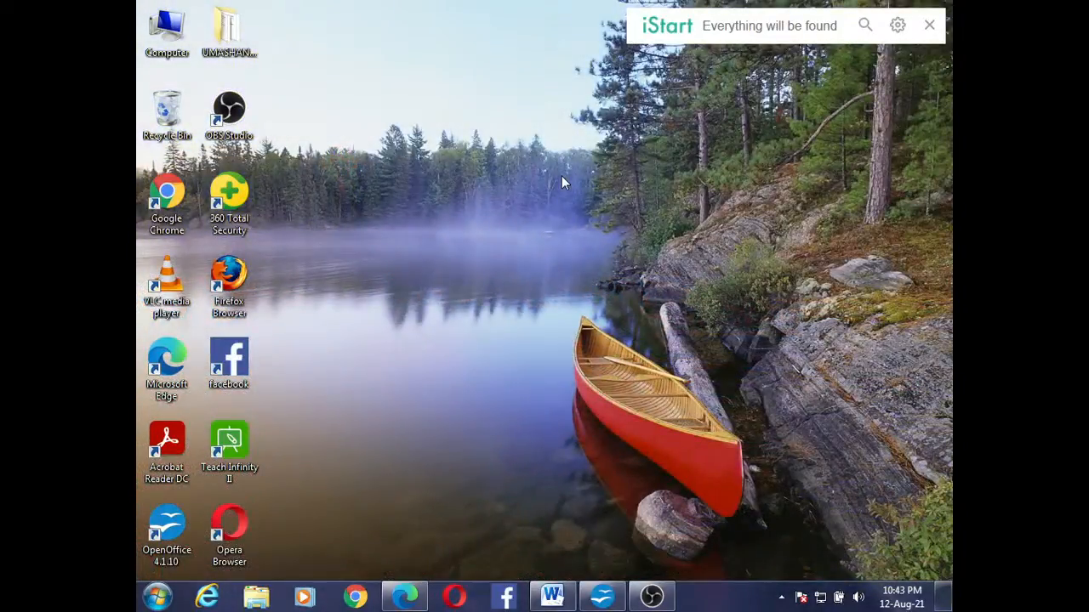
pyautogui.rightClick(562, 175)
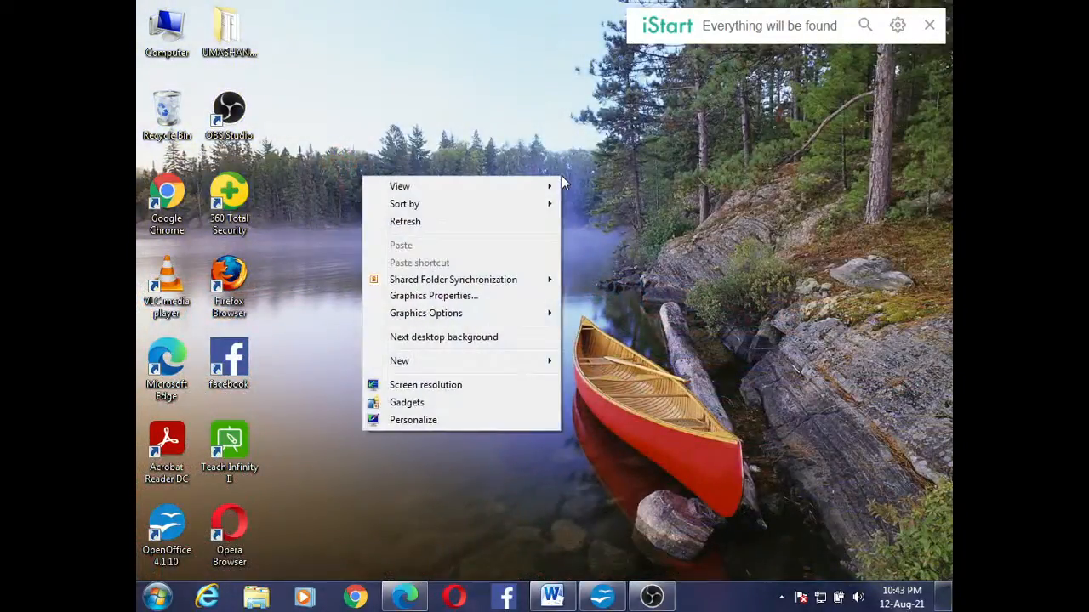
pyautogui.click(484, 223)
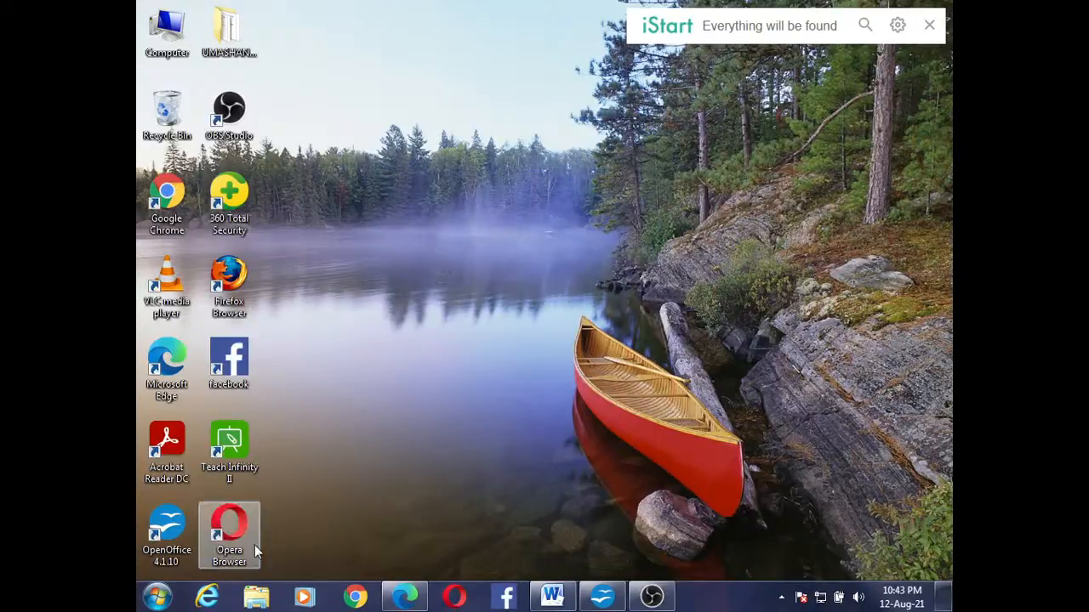
pyautogui.click(155, 598)
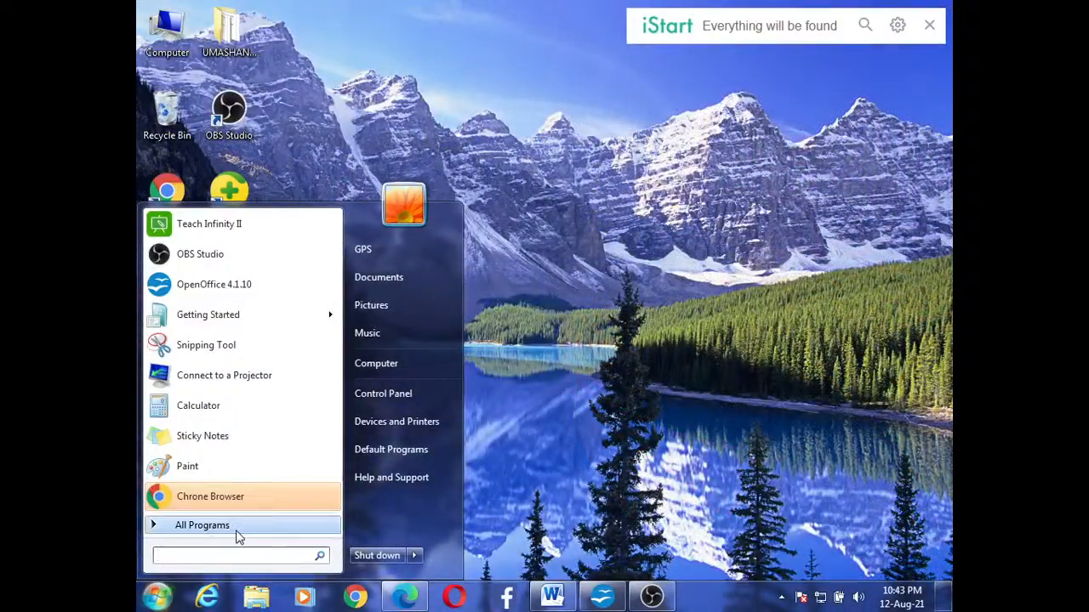
pyautogui.click(239, 533)
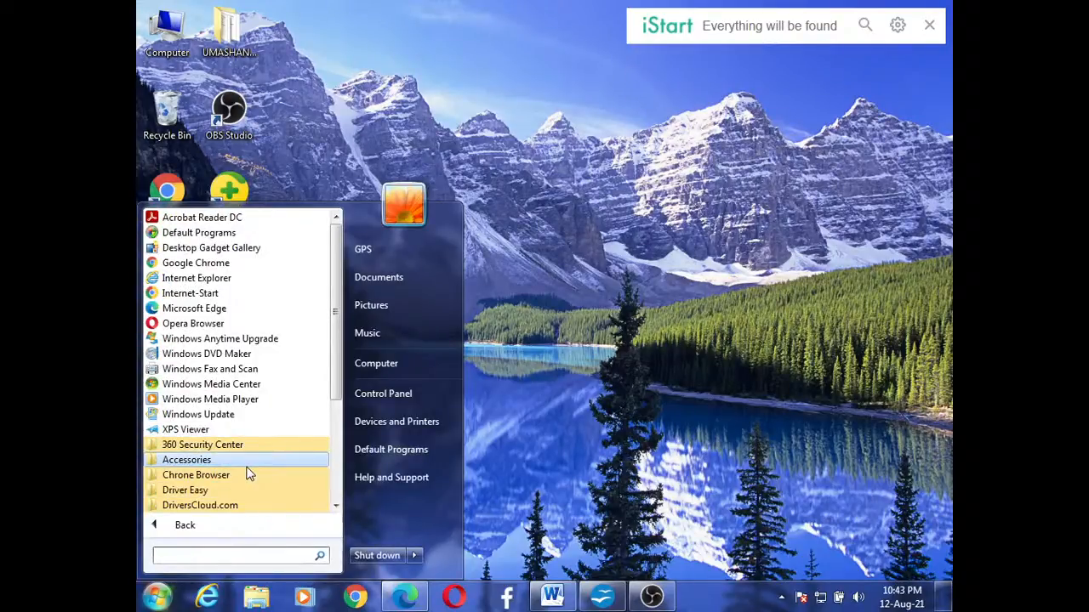
pyautogui.click(336, 506)
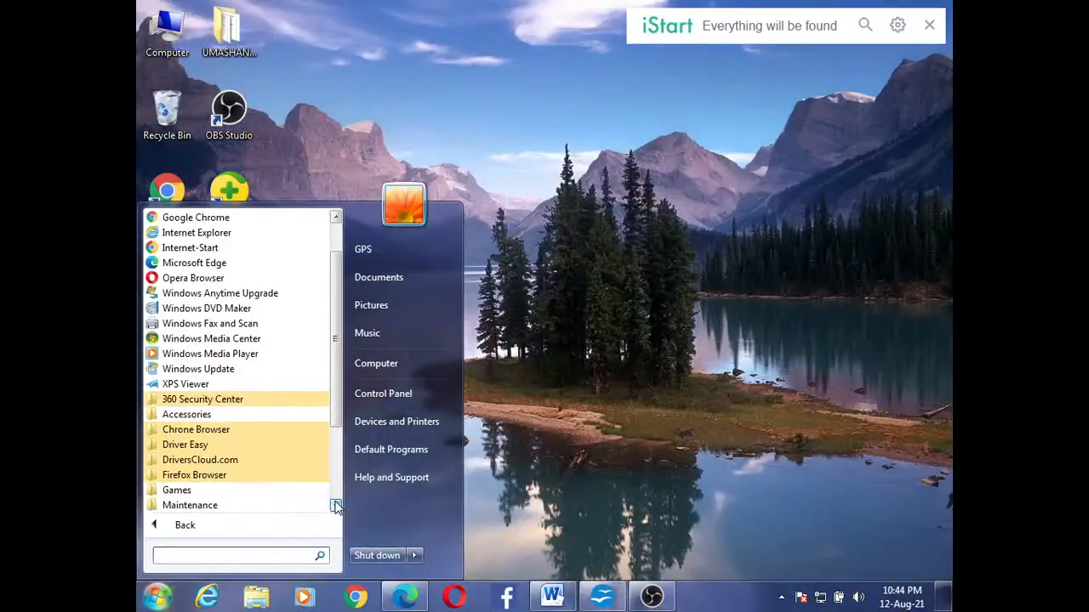
pyautogui.click(336, 506)
pyautogui.click(336, 506)
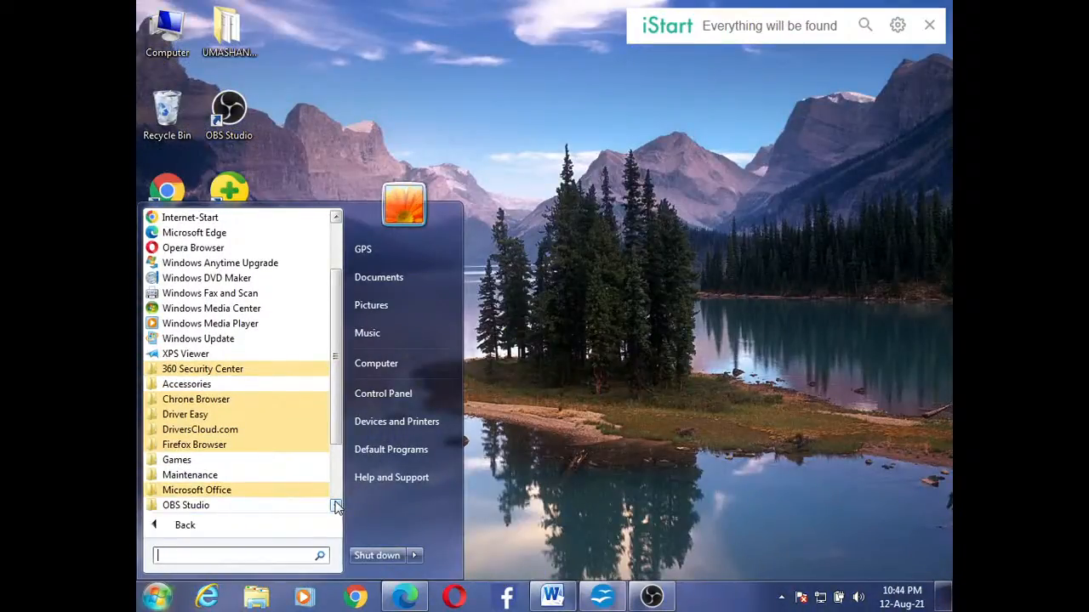
pyautogui.click(311, 492)
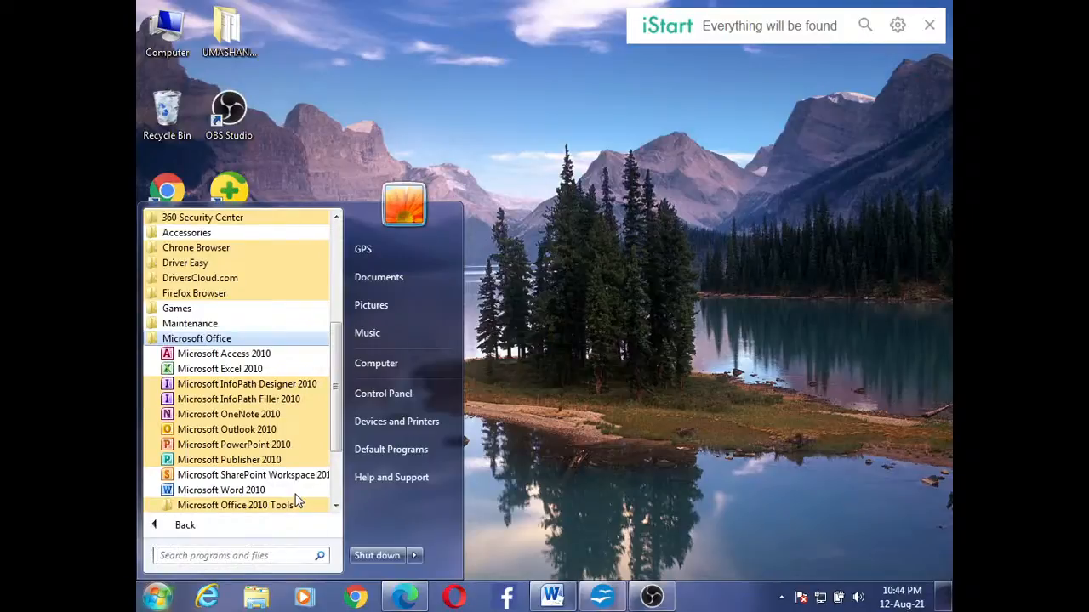
pyautogui.click(640, 402)
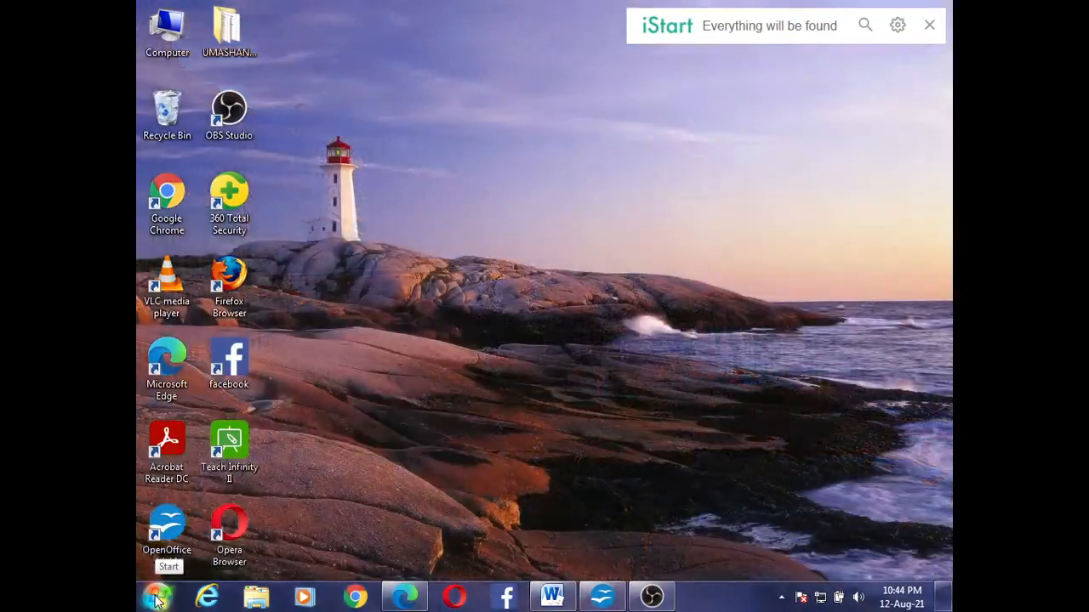
# Launch Microsoft Excel 2010 from the installed Microsoft Office programs and maximize its window
pyautogui.click(155, 598)
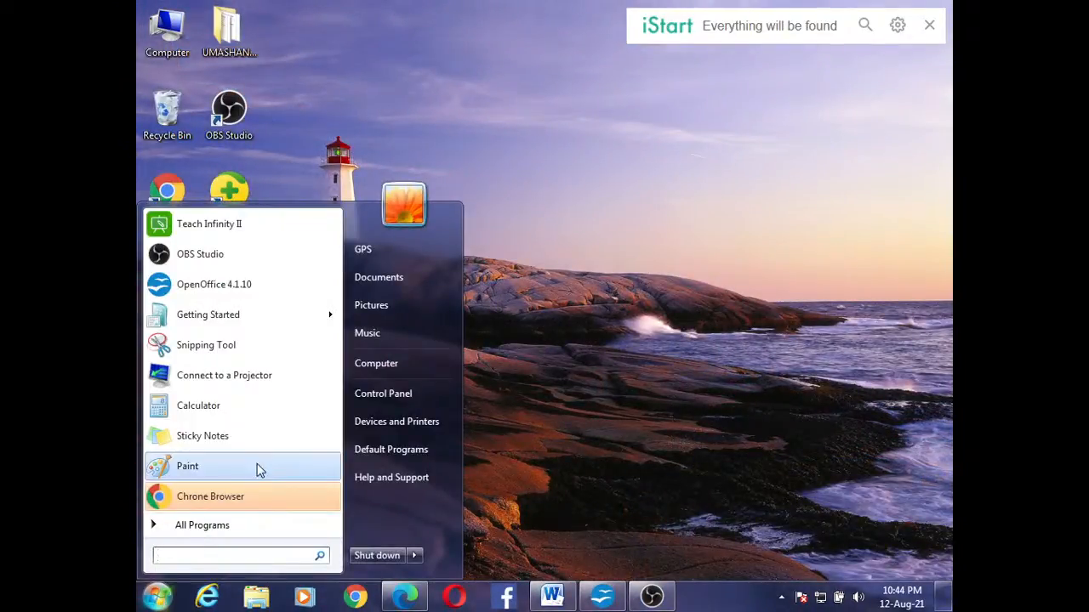
pyautogui.click(239, 523)
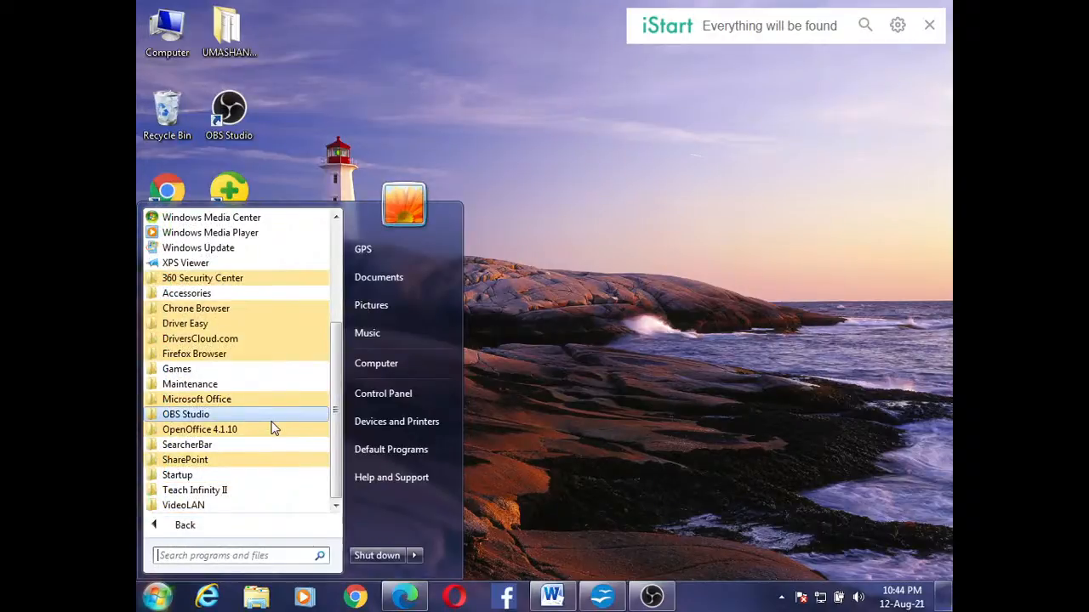
pyautogui.click(246, 399)
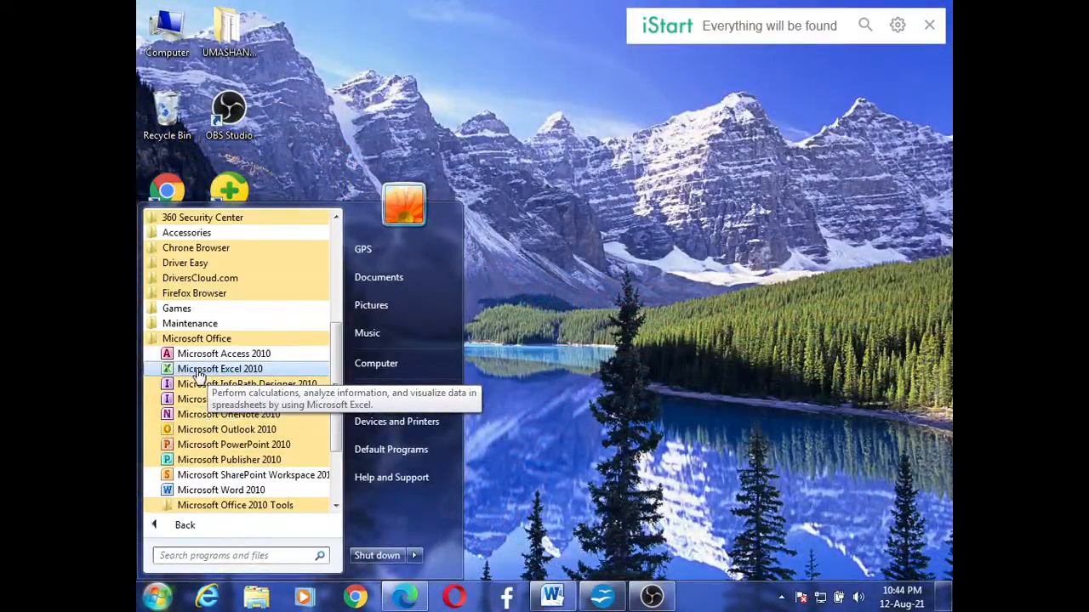
pyautogui.click(196, 369)
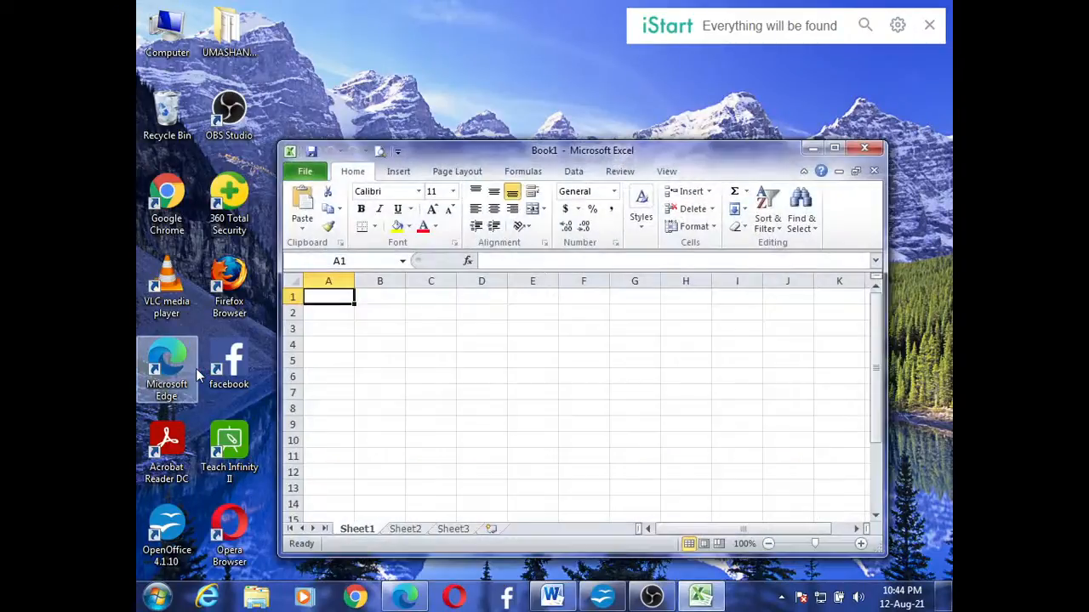
pyautogui.click(834, 150)
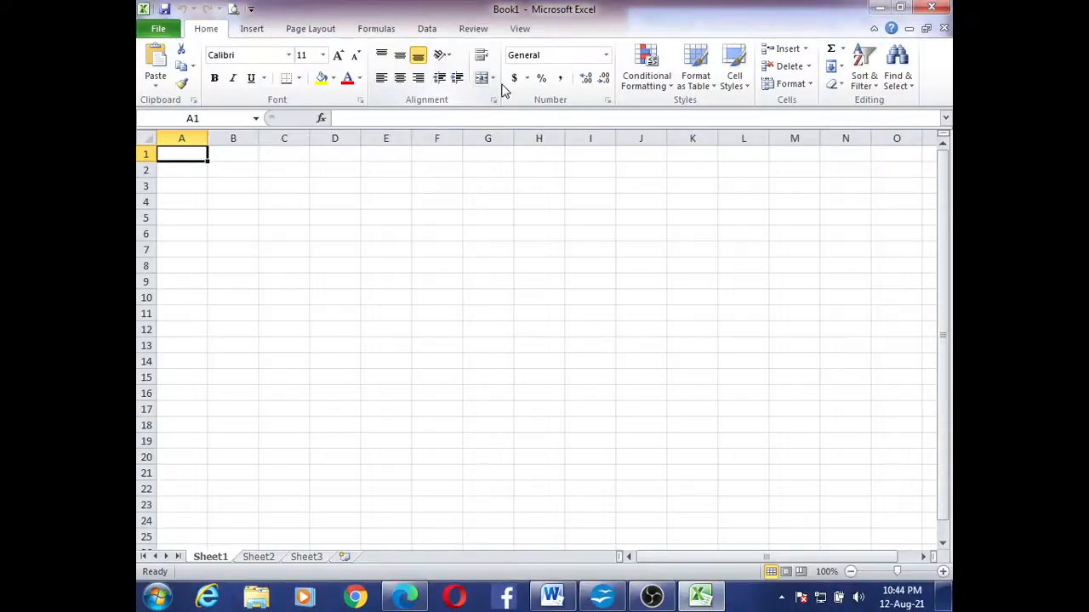
# Enter the column header "sr. no." in cell A2
pyautogui.click(192, 169)
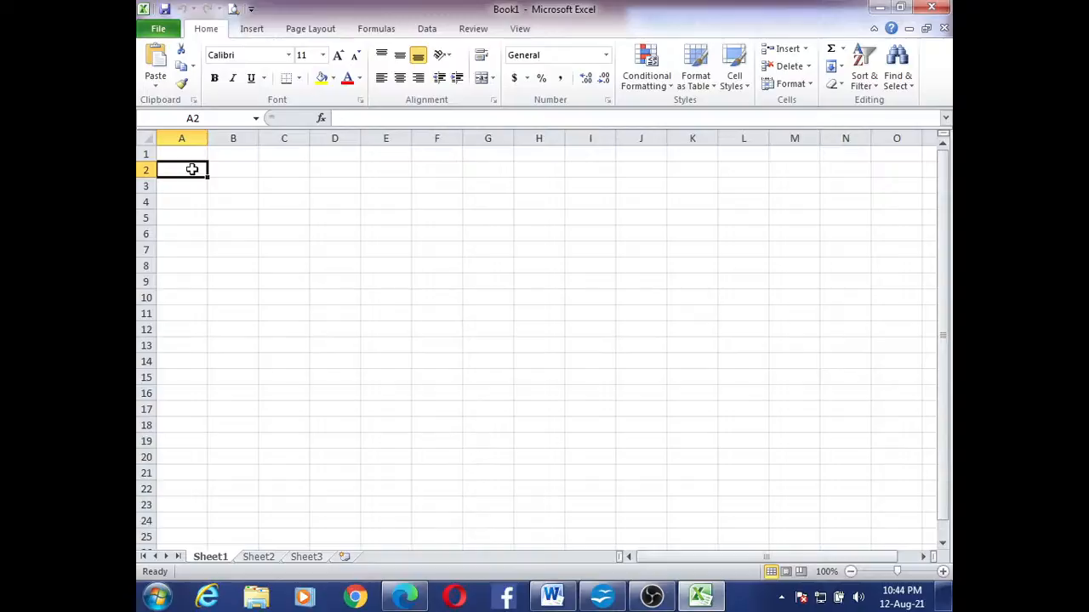
pyautogui.write('sr. no.')
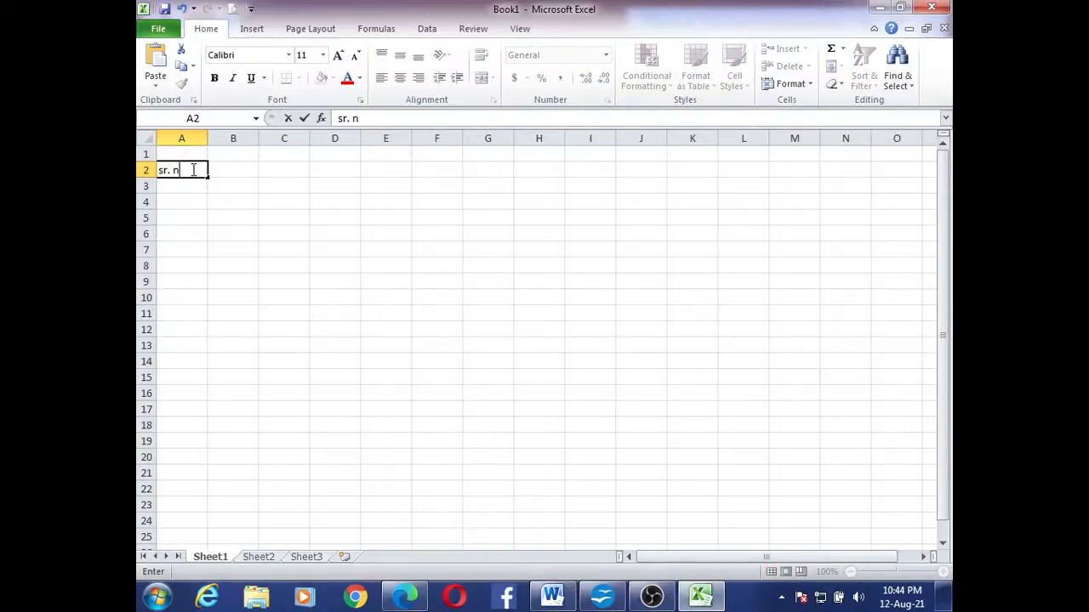
pyautogui.click(204, 216)
pyautogui.click(185, 186)
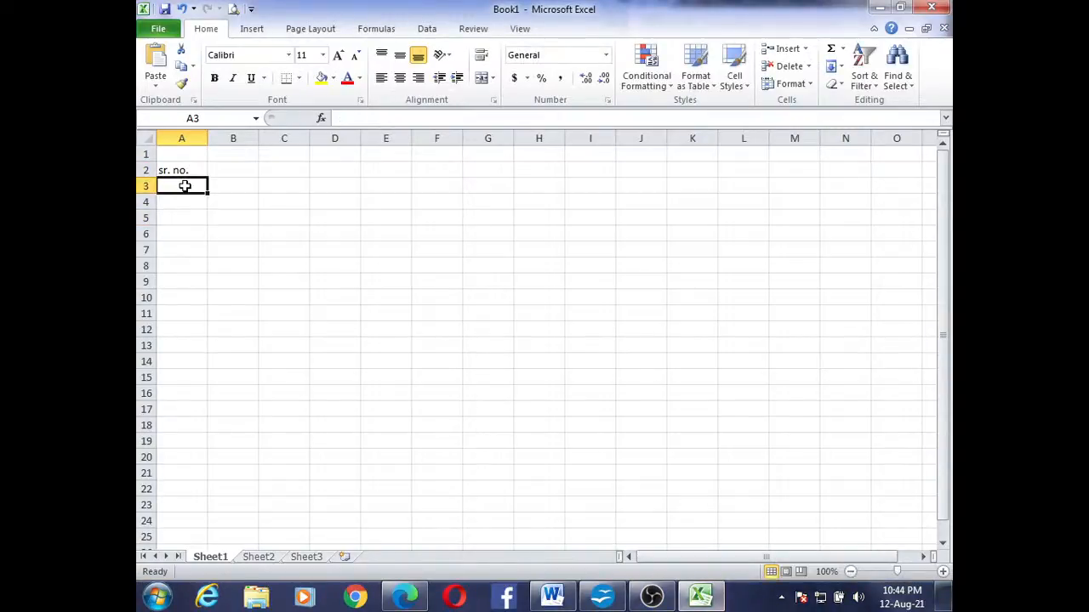
pyautogui.moveTo(234, 185); pyautogui.dragTo(343, 455)
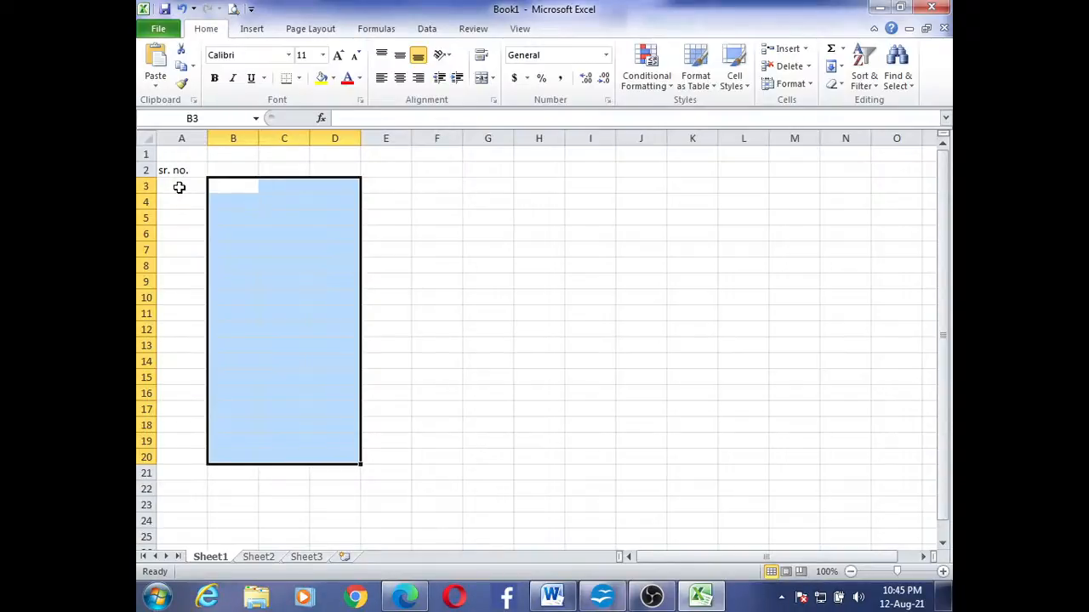
pyautogui.click(179, 187)
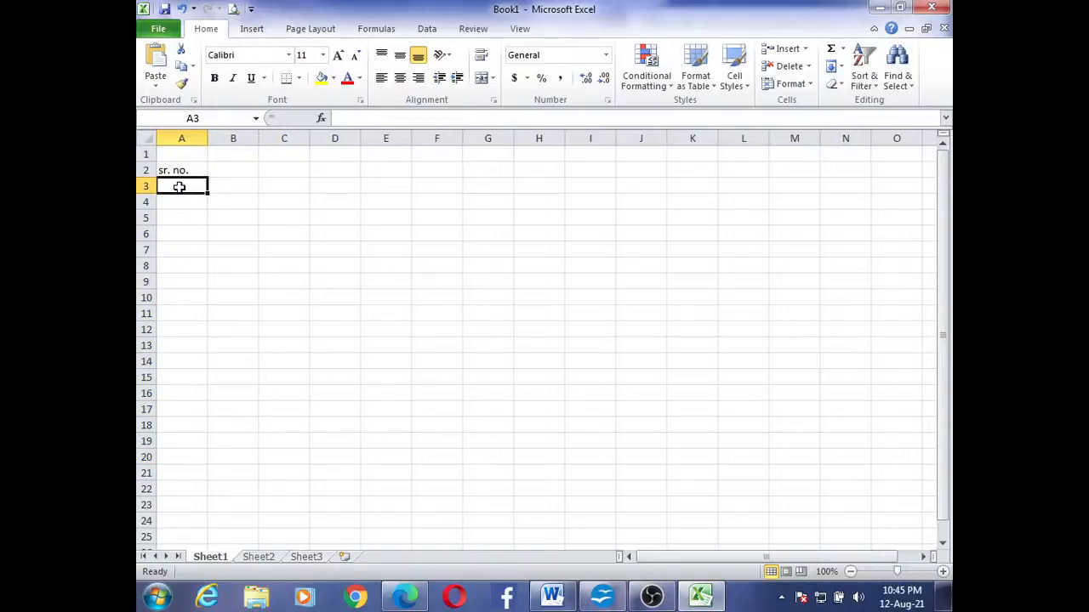
pyautogui.moveTo(310, 247); pyautogui.dragTo(191, 188)
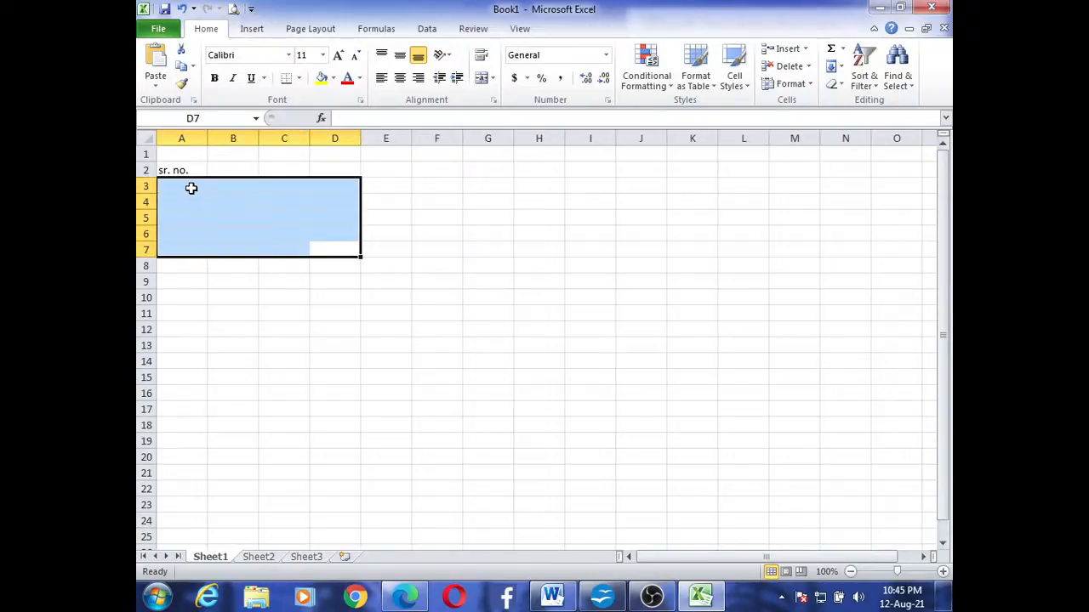
pyautogui.click(296, 358)
# Enter the starting serial numbers 1 in cell A3 and 2 in cell A4
pyautogui.click(180, 184)
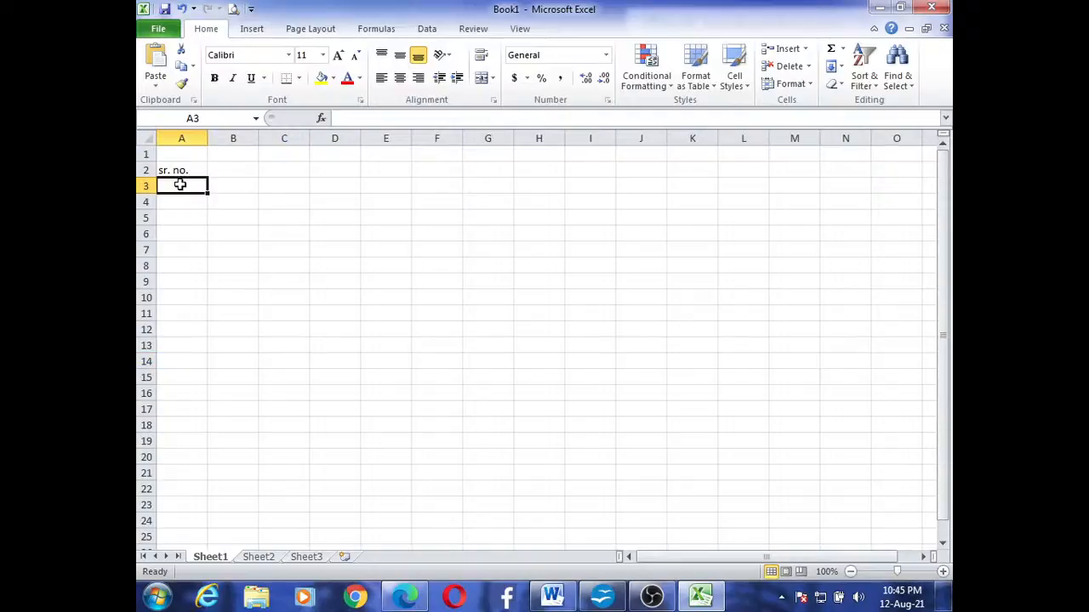
pyautogui.write('1')
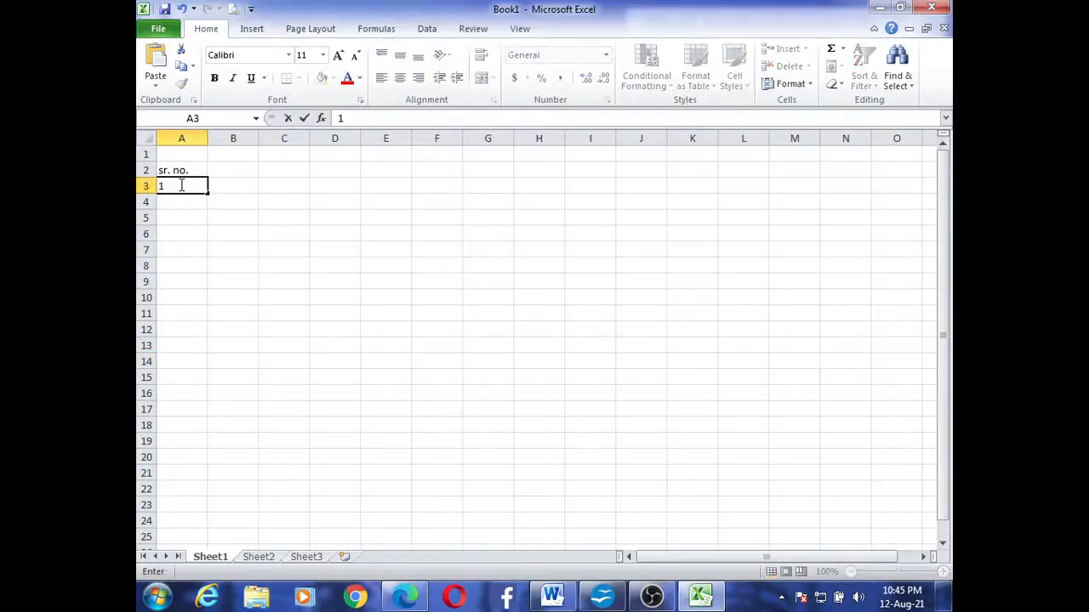
pyautogui.click(182, 200)
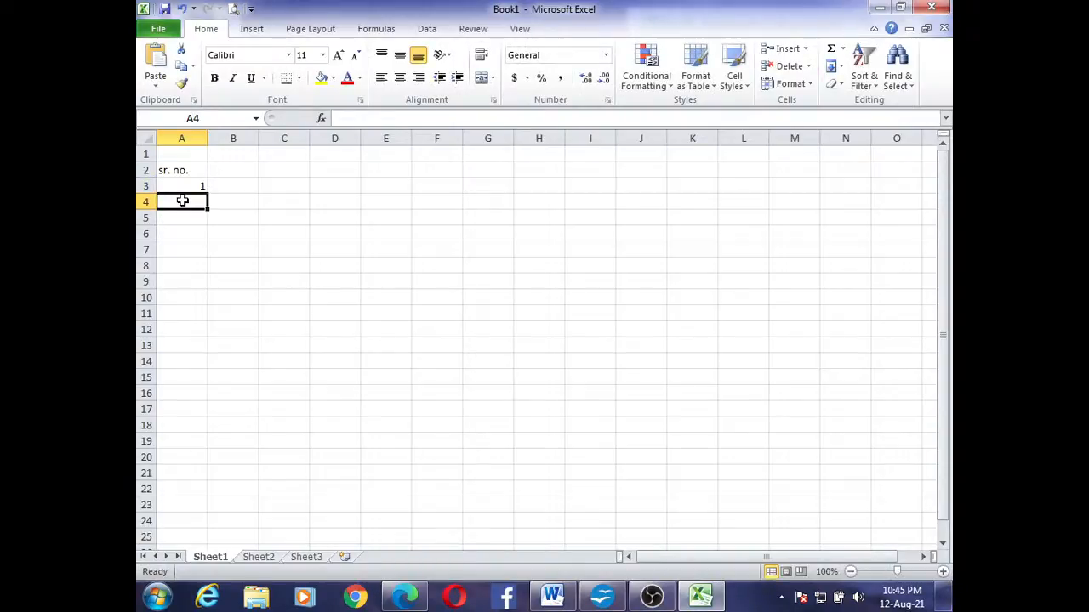
pyautogui.write('2')
pyautogui.click(196, 233)
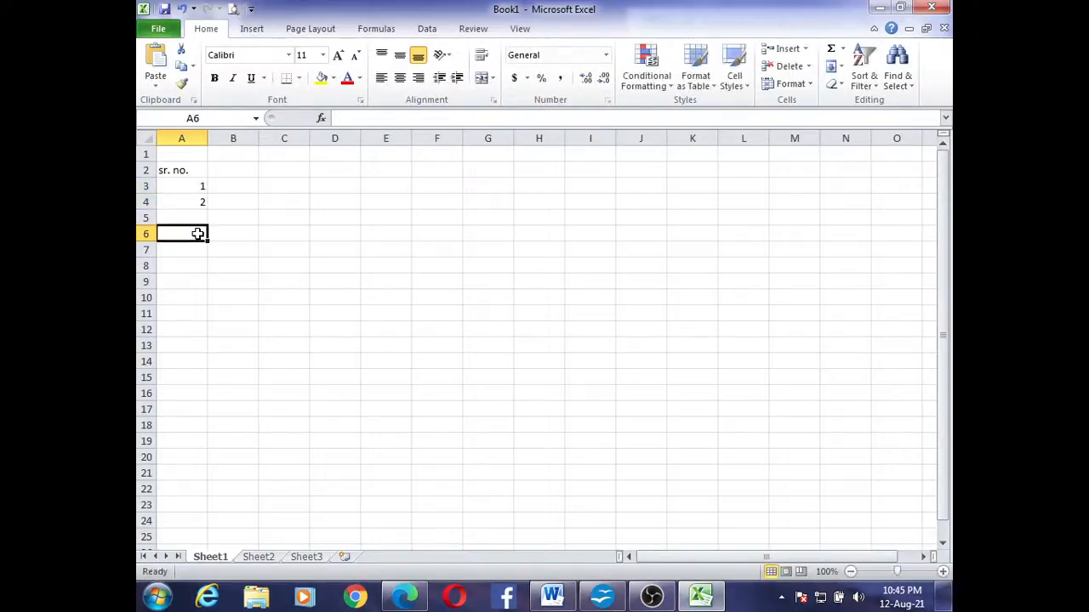
# Extend the number series from A3:A4 down column A to cell A39, filling serial numbers up to 37
pyautogui.click(186, 186)
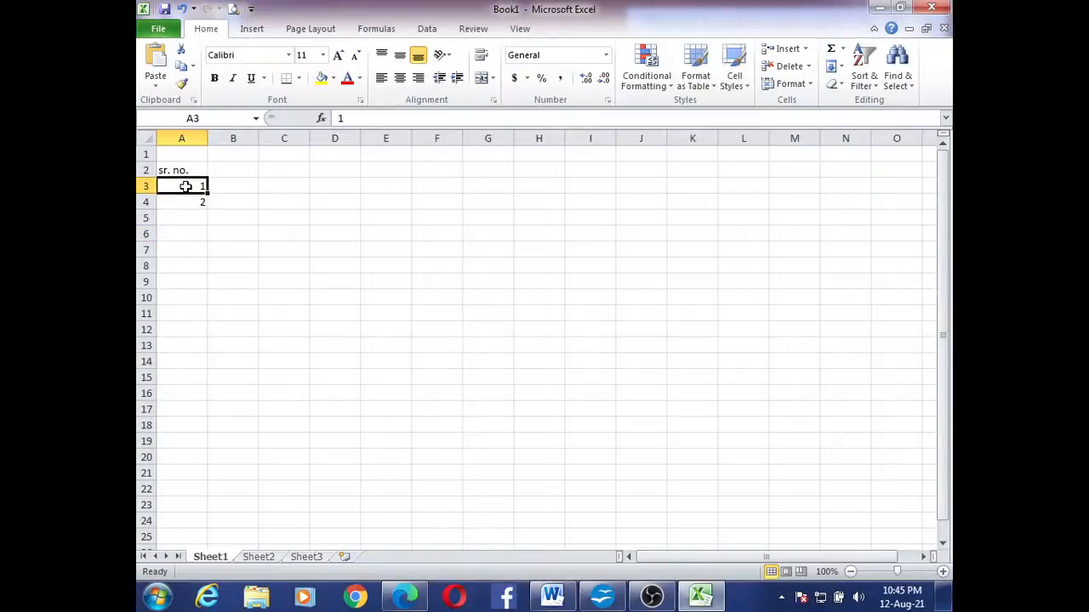
pyautogui.moveTo(185, 187); pyautogui.dragTo(188, 200)
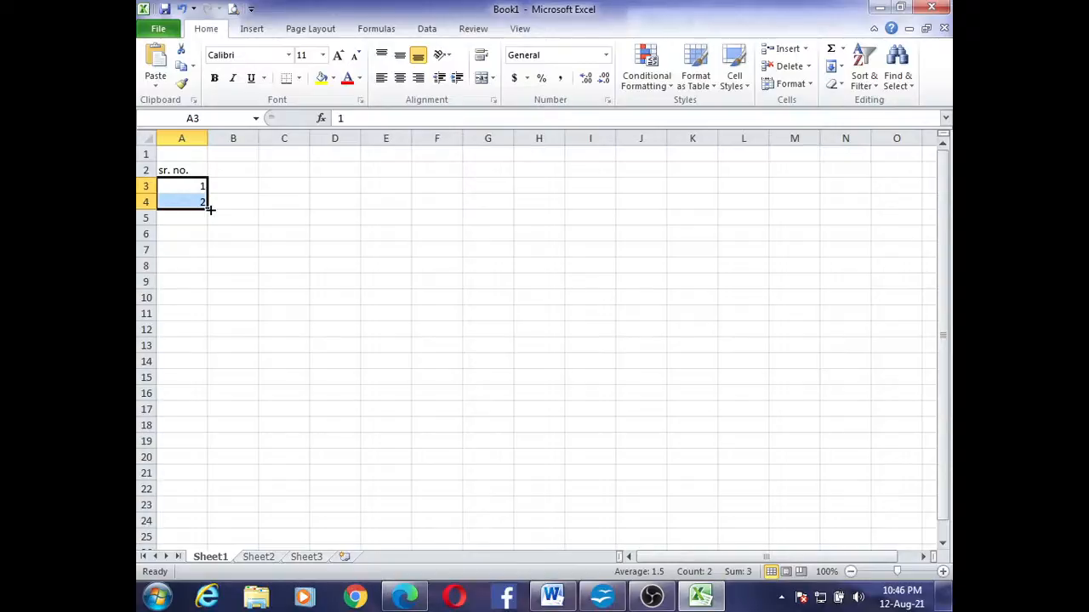
pyautogui.moveTo(209, 208); pyautogui.dragTo(210, 209)
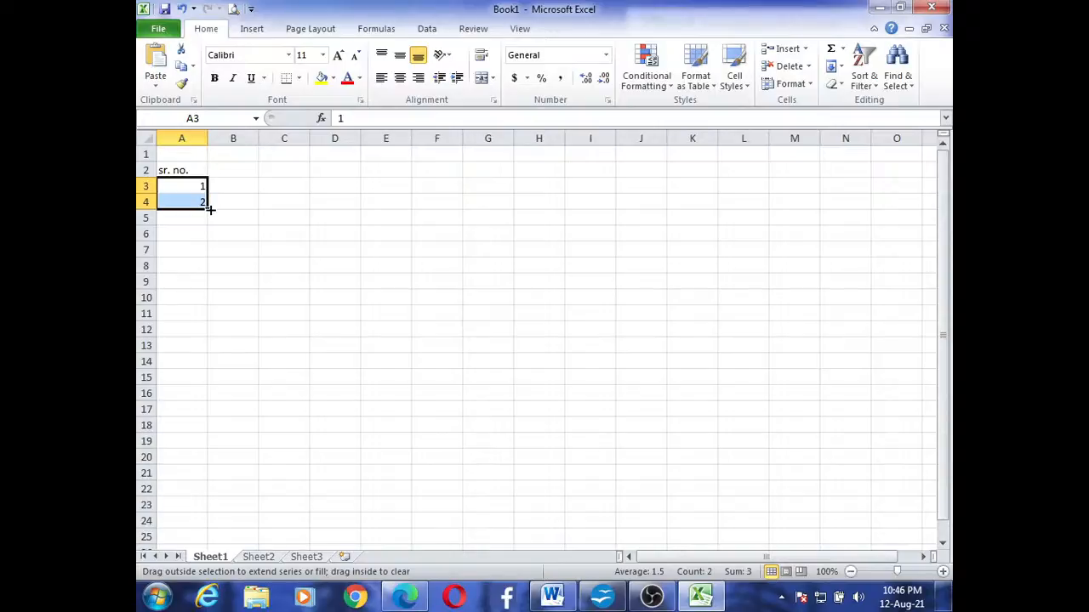
pyautogui.moveTo(209, 209); pyautogui.dragTo(209, 531)
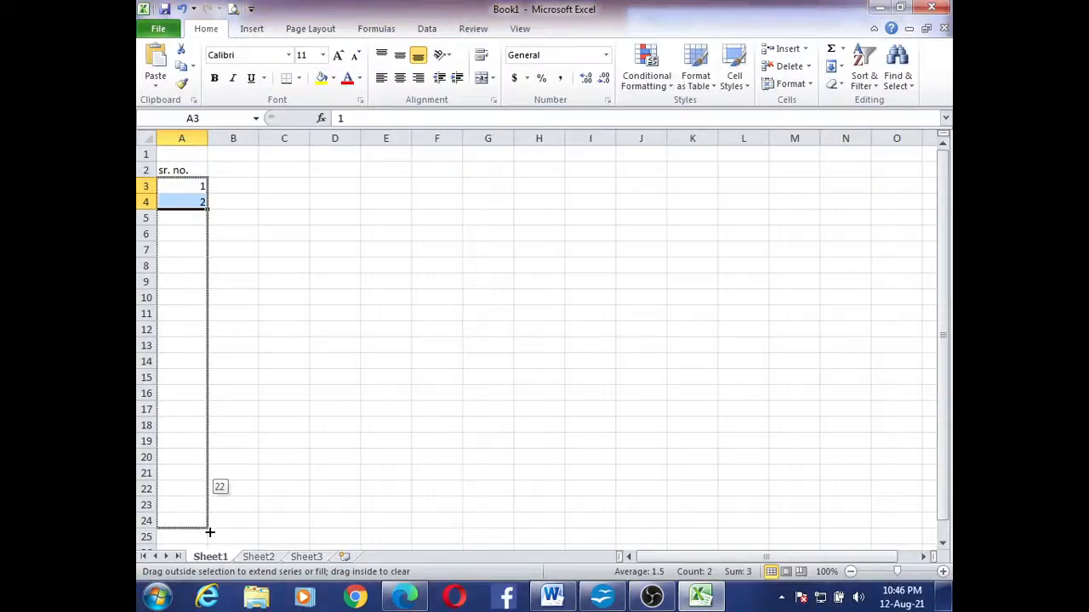
pyautogui.moveTo(210, 532); pyautogui.dragTo(230, 460)
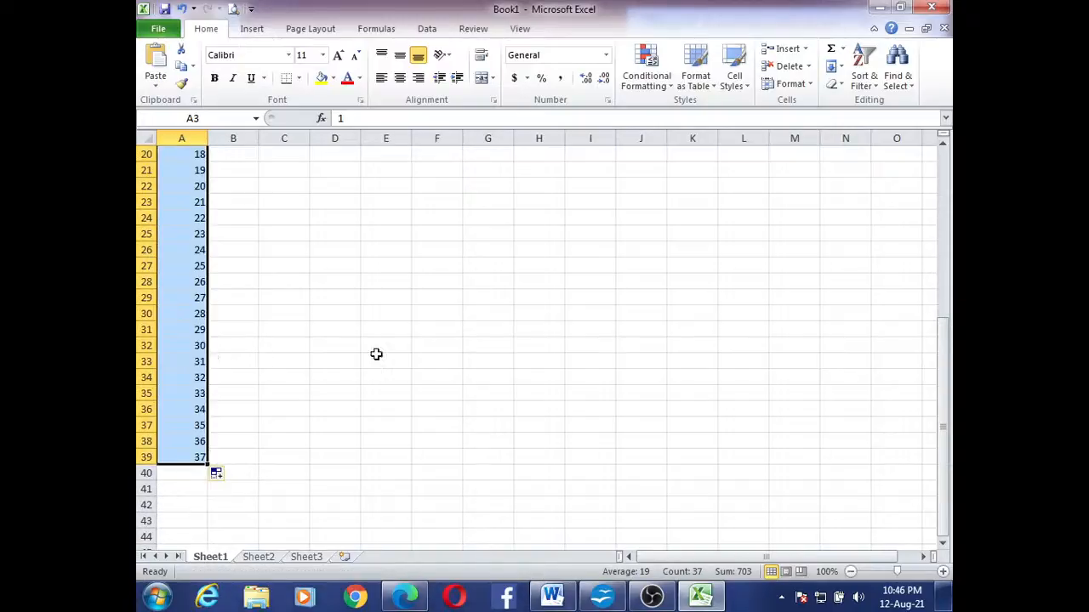
pyautogui.moveTo(947, 405); pyautogui.dragTo(935, 189)
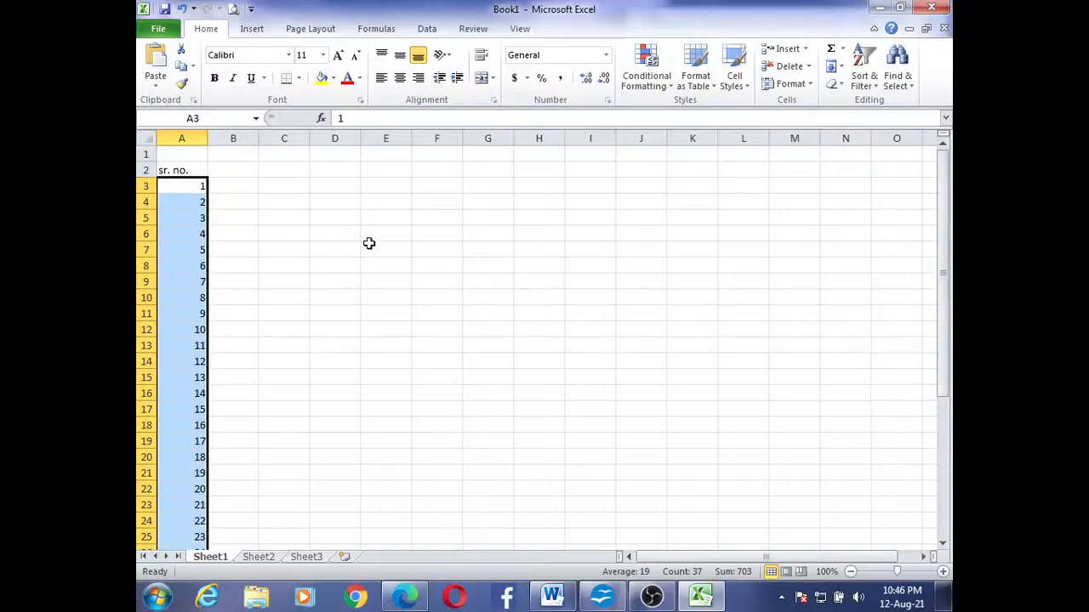
# Enter the starting numbers 1 in cell C3 and 2 in cell C4
pyautogui.click(277, 187)
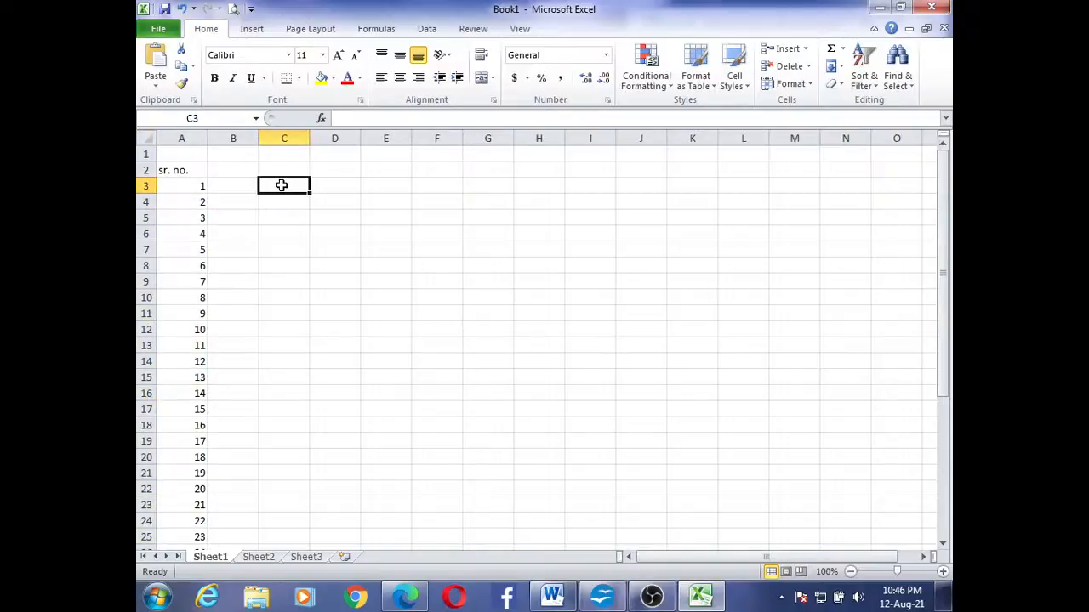
pyautogui.write('1')
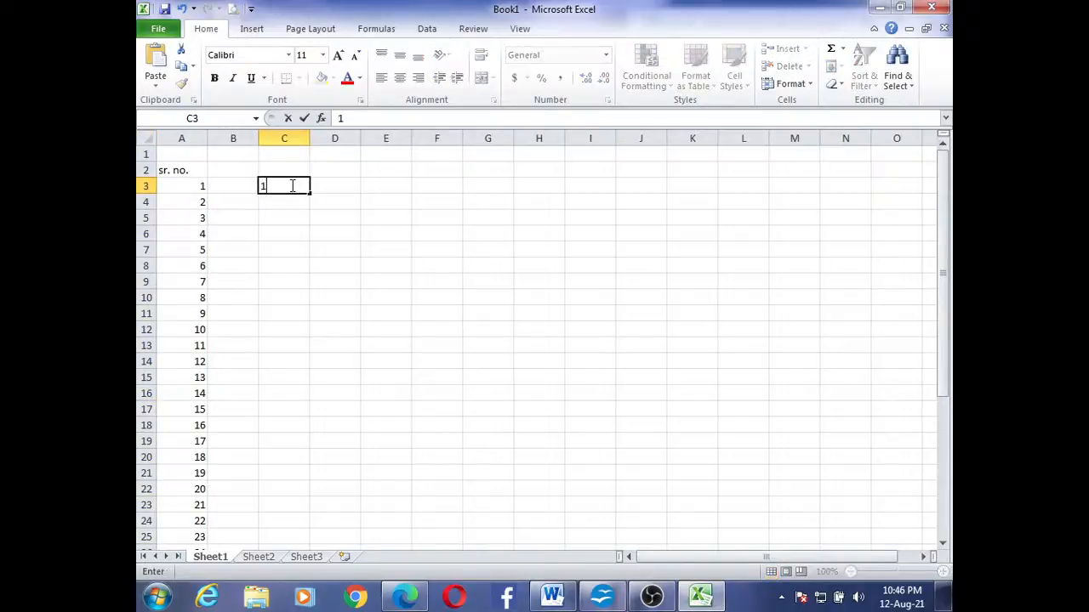
pyautogui.press('Return')
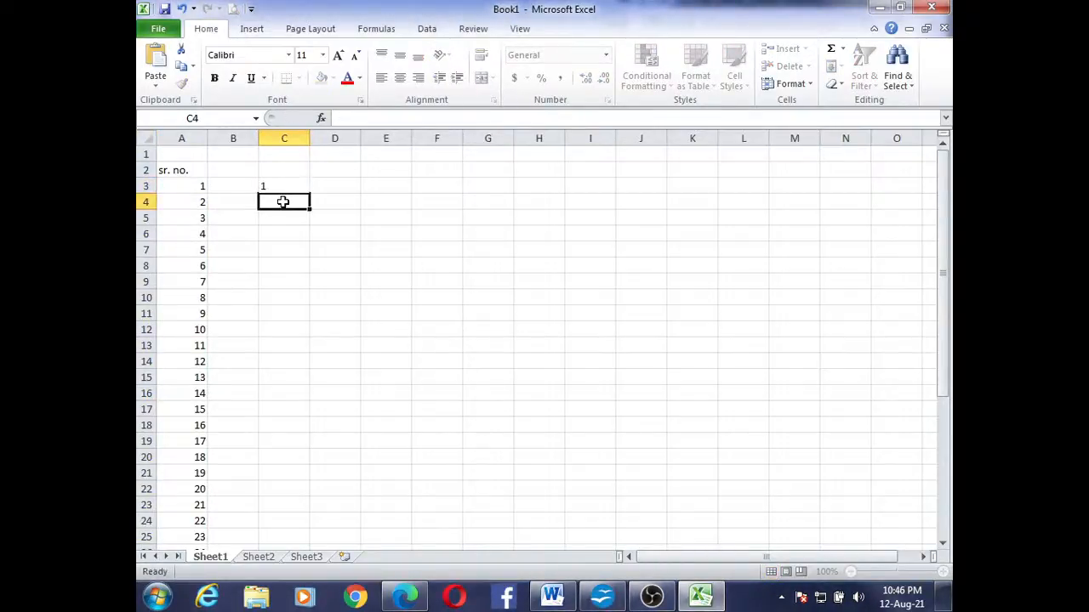
pyautogui.write('2')
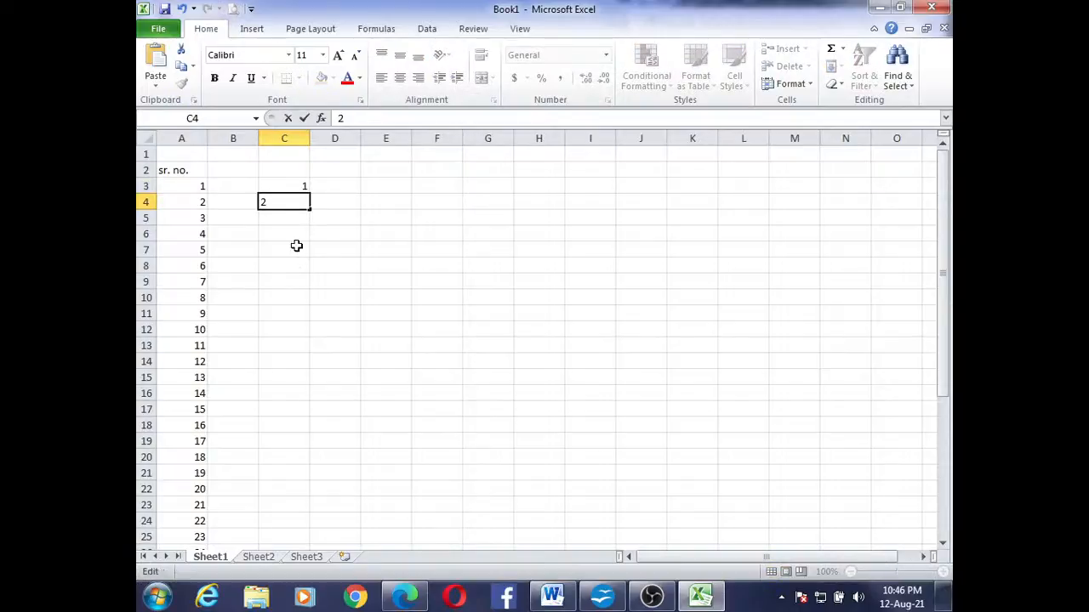
pyautogui.click(296, 246)
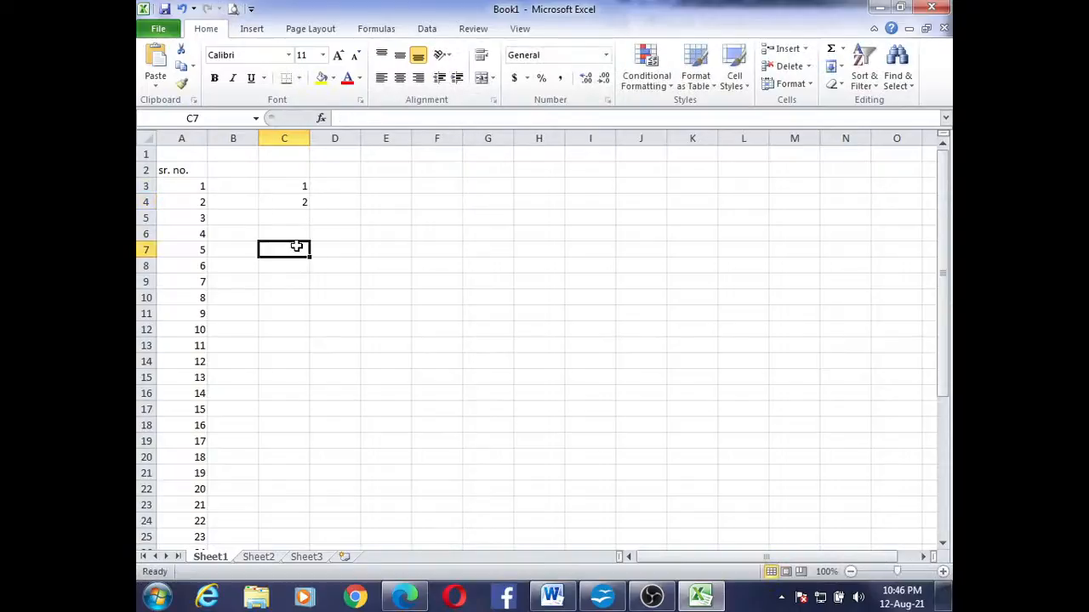
# Extend the number series from C3:C4 down column C to cell C52, filling numbers up to 50
pyautogui.click(276, 183)
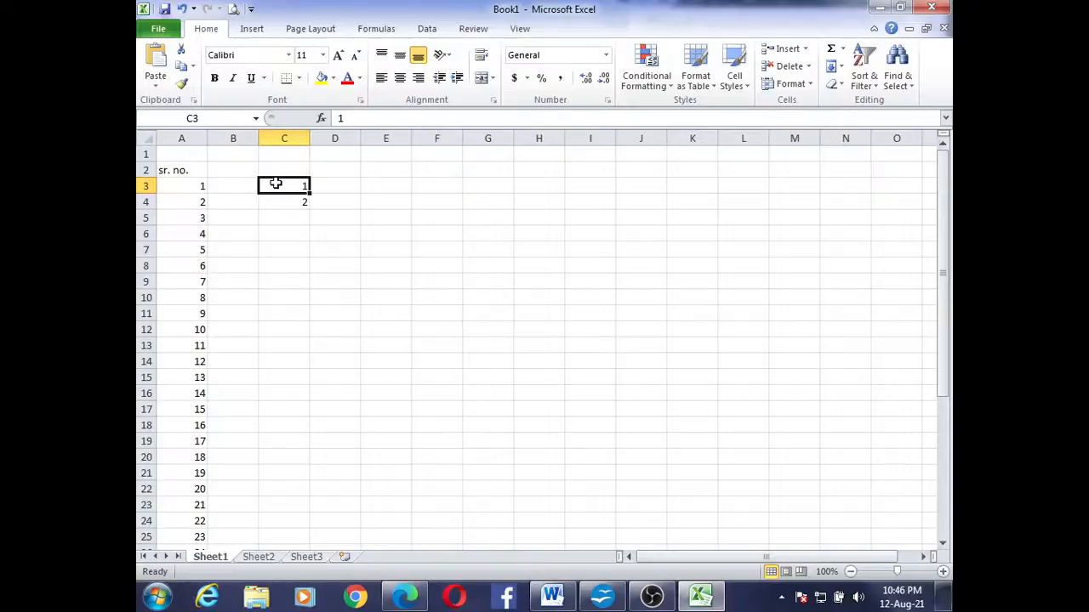
pyautogui.moveTo(275, 183); pyautogui.dragTo(283, 198)
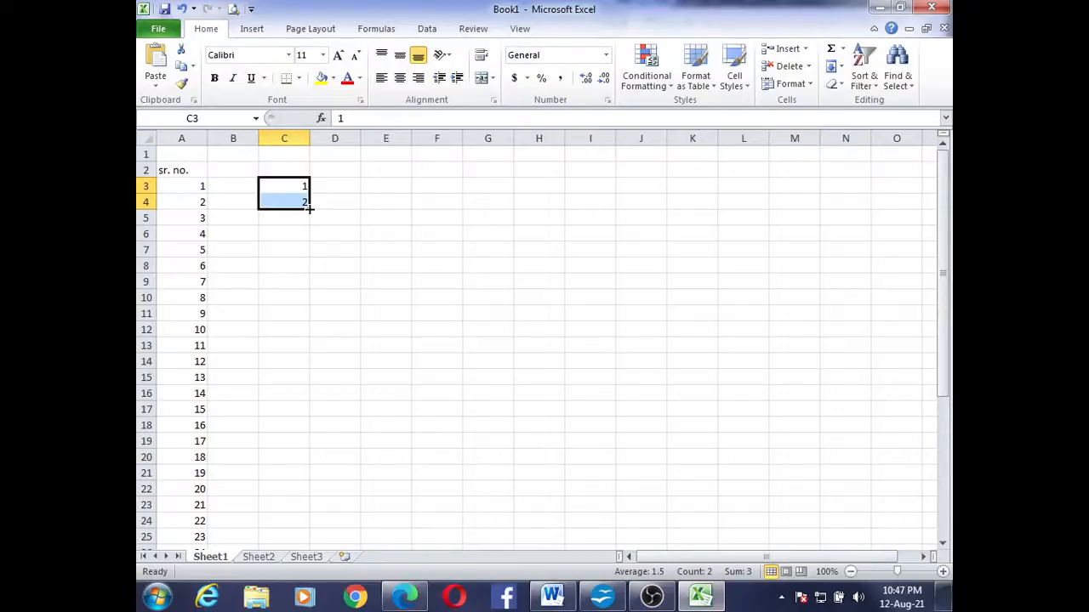
pyautogui.moveTo(310, 209); pyautogui.dragTo(337, 368)
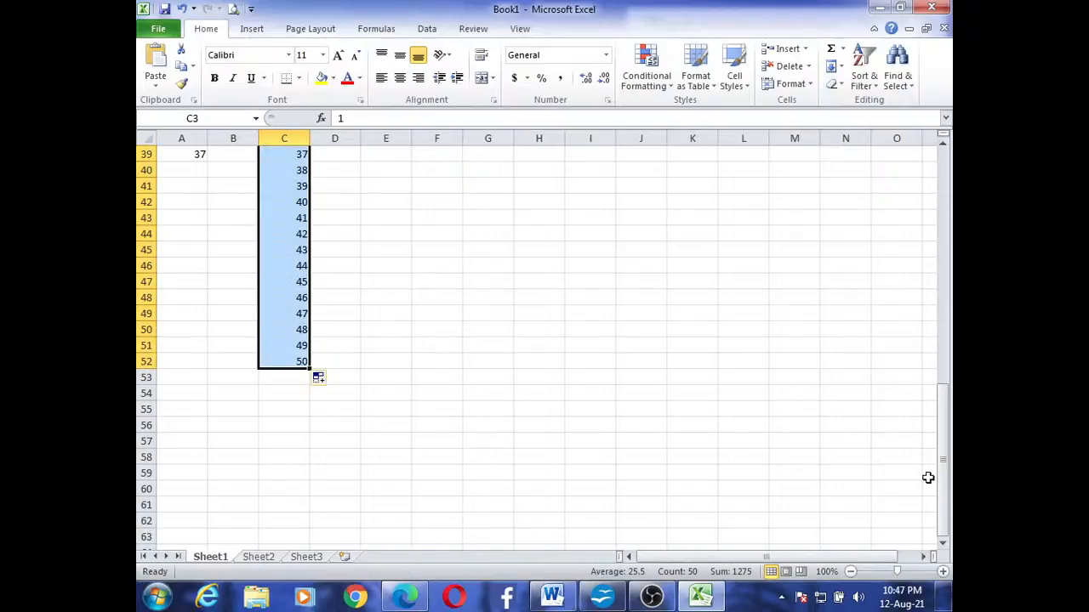
pyautogui.moveTo(949, 486); pyautogui.dragTo(194, 211)
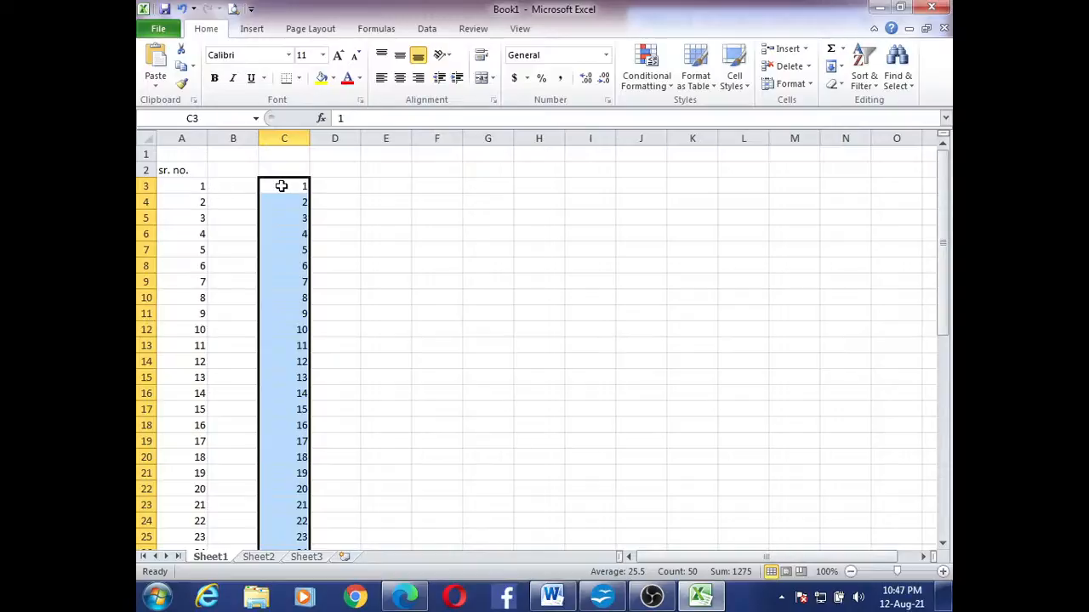
# Enter the weekday name "Monday" in cell E3
pyautogui.click(391, 185)
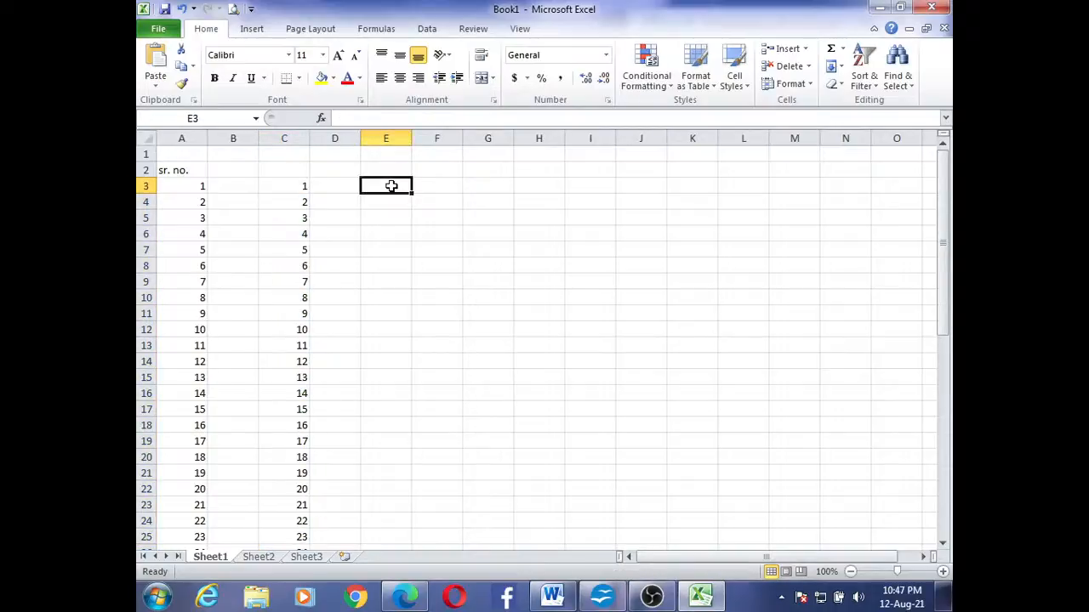
pyautogui.write('MO')
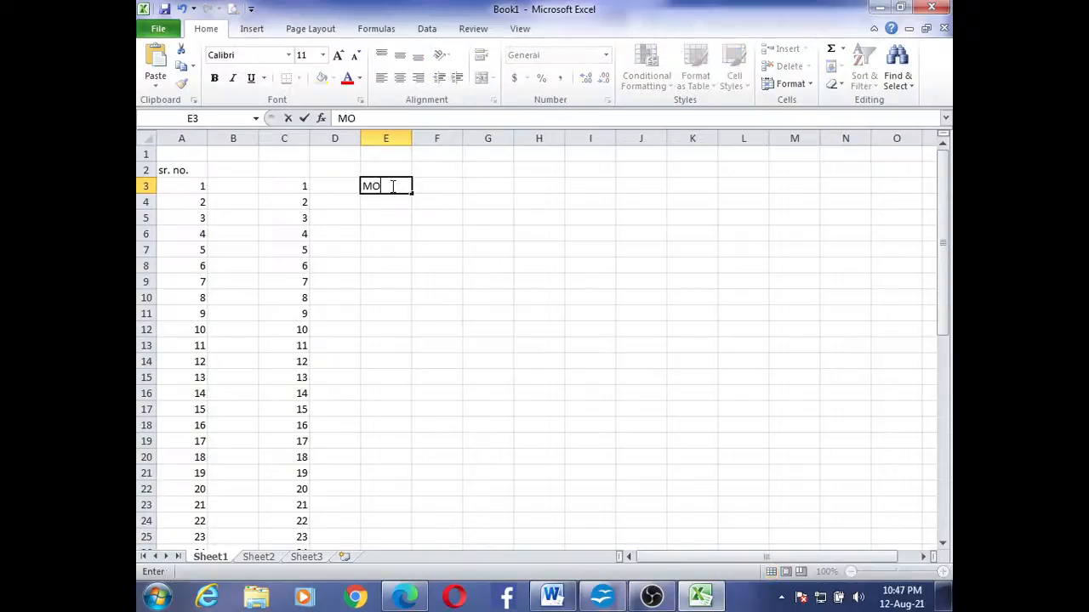
pyautogui.write('n')
pyautogui.press('BackSpace')
pyautogui.press('BackSpace')
pyautogui.press('BackSpace')
pyautogui.write('Monday')
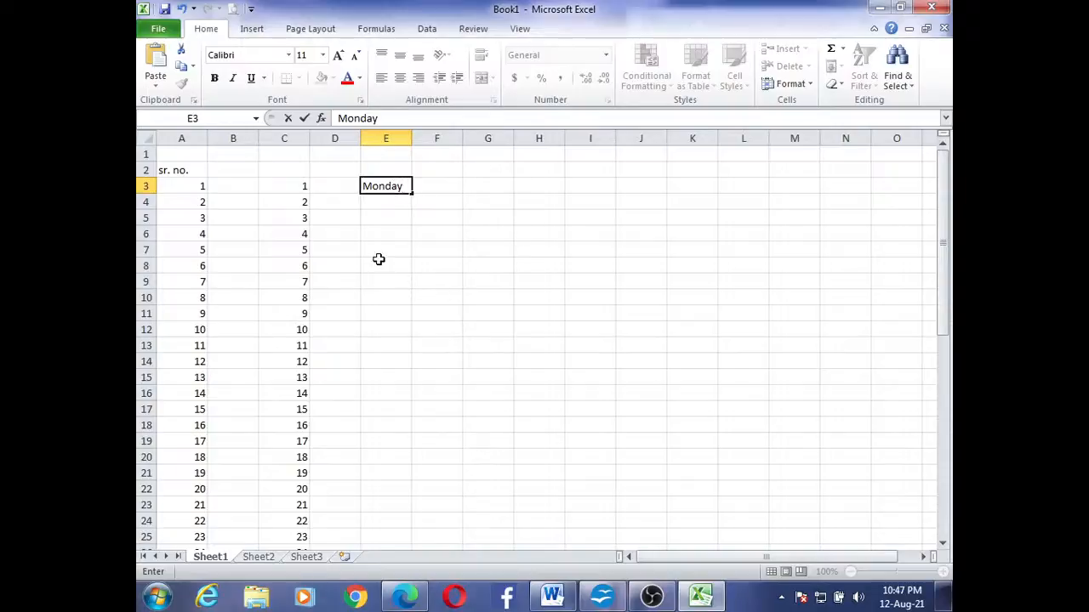
pyautogui.click(398, 276)
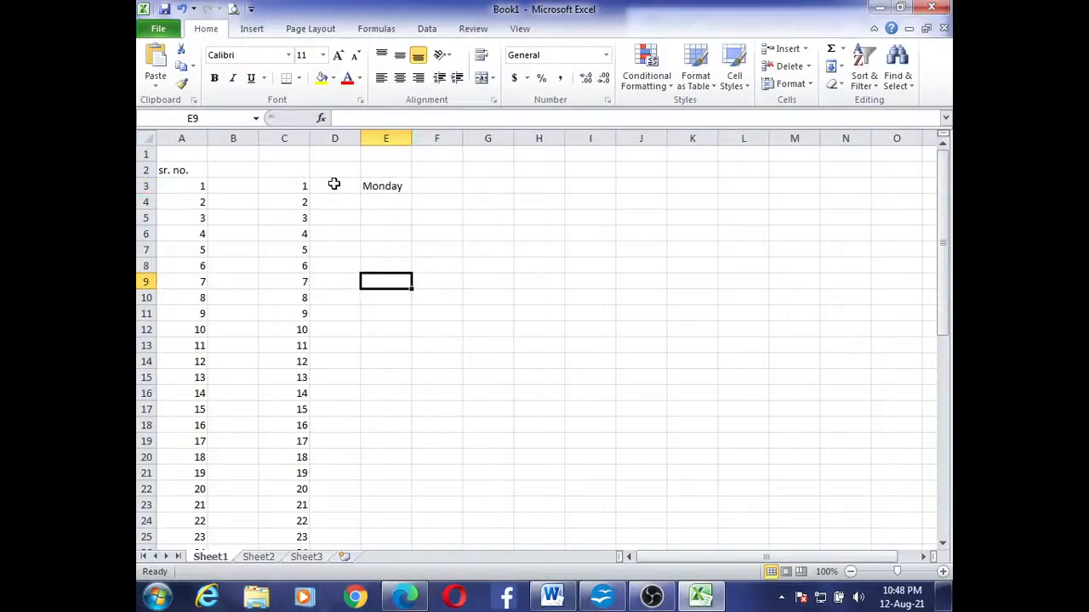
# Fill the weekday names from E3 down to Sunday in E9 and widen column E to fit them
pyautogui.click(382, 187)
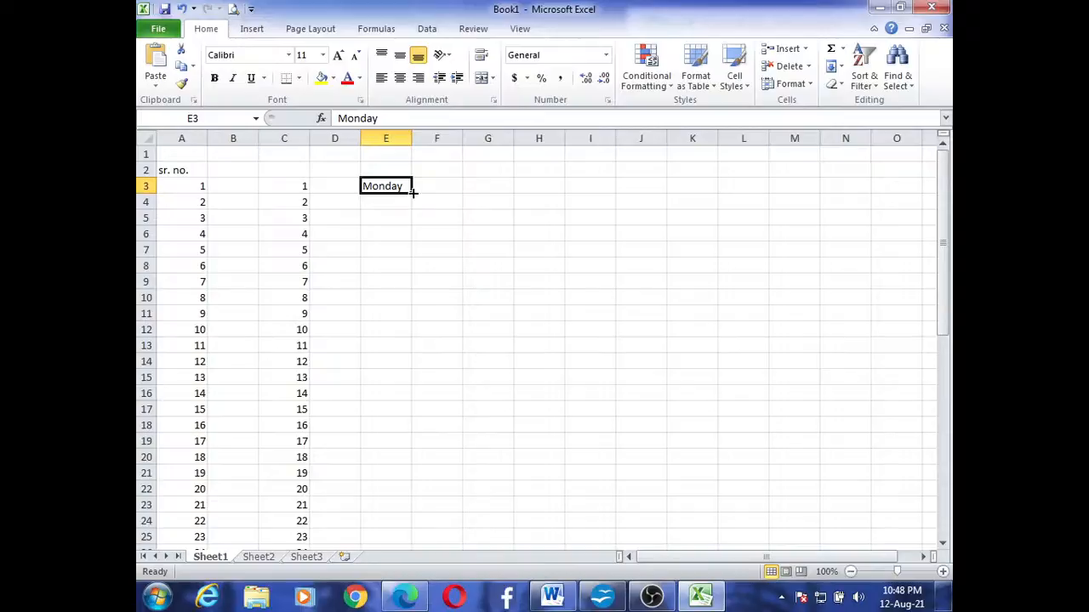
pyautogui.moveTo(413, 193); pyautogui.dragTo(422, 284)
pyautogui.click(548, 269)
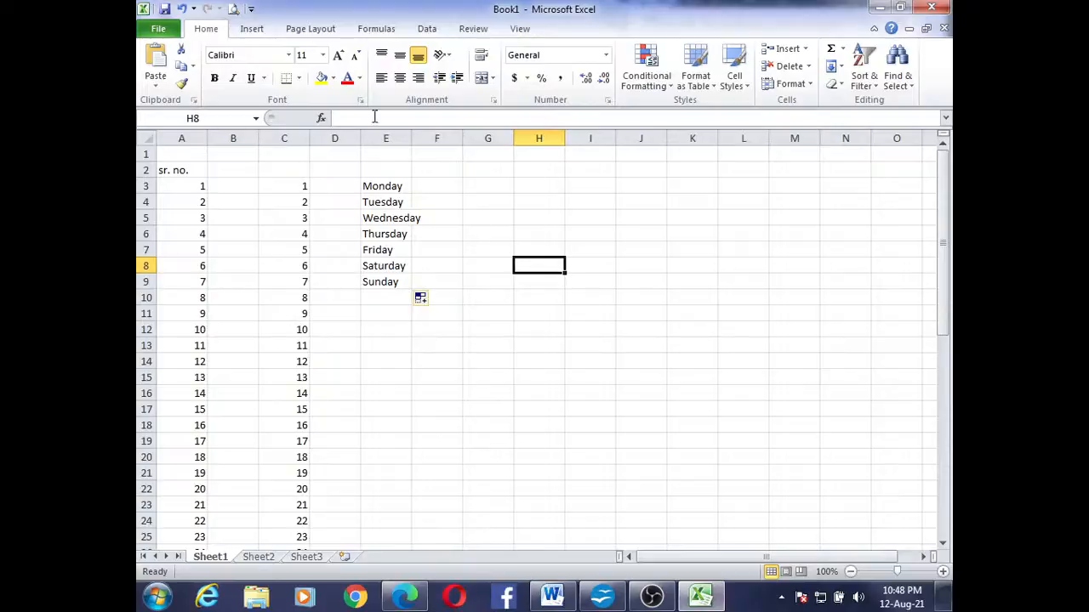
pyautogui.moveTo(411, 134); pyautogui.dragTo(433, 136)
pyautogui.click(413, 183)
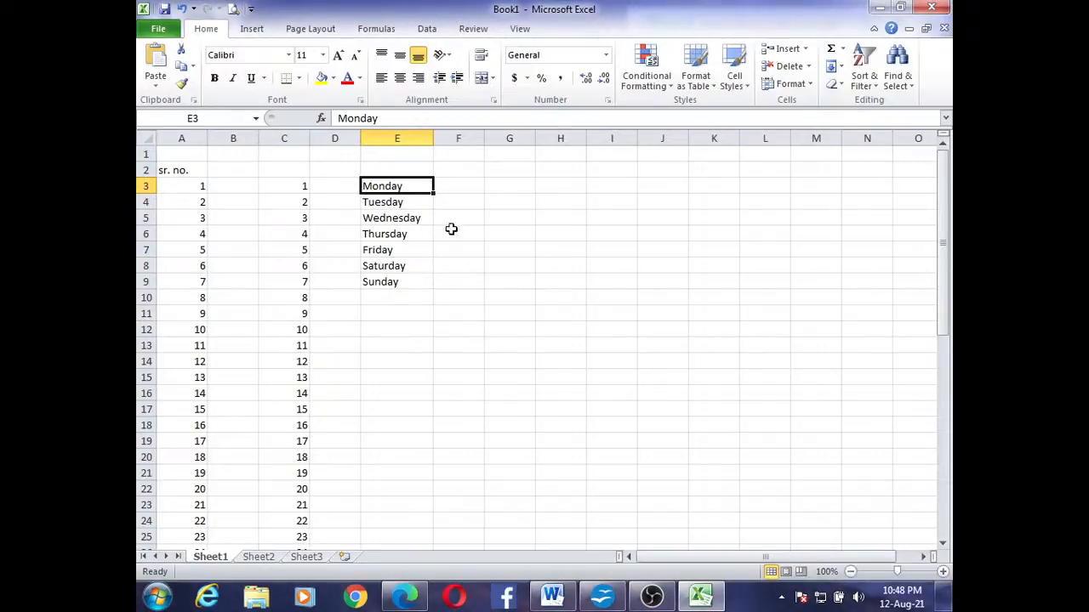
# Enter the abbreviated weekday "mon" in cell F3 and fill the series down column F to F24
pyautogui.click(460, 186)
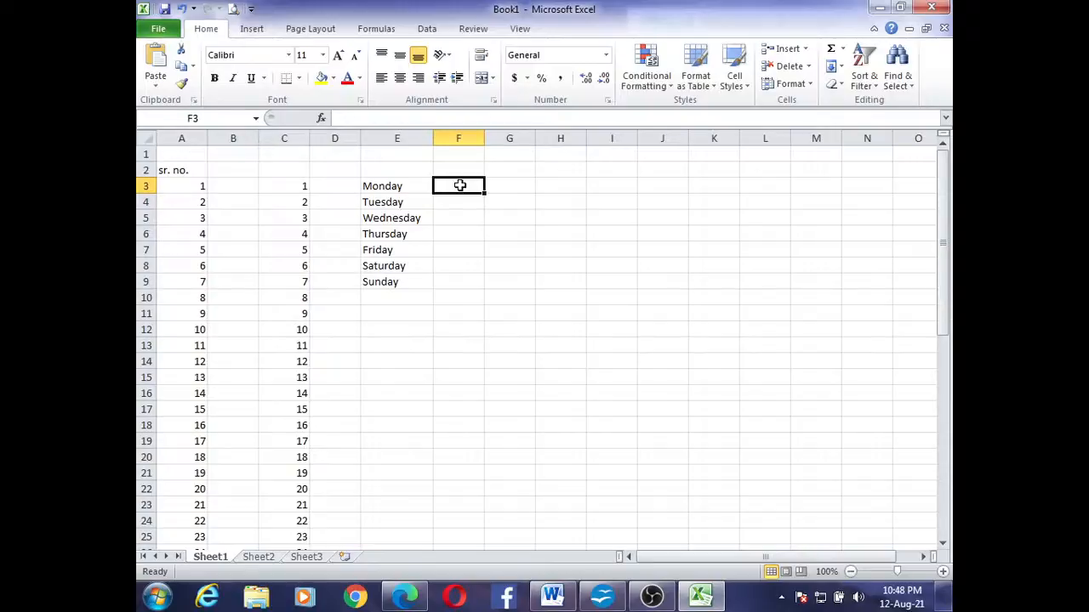
pyautogui.write('mon')
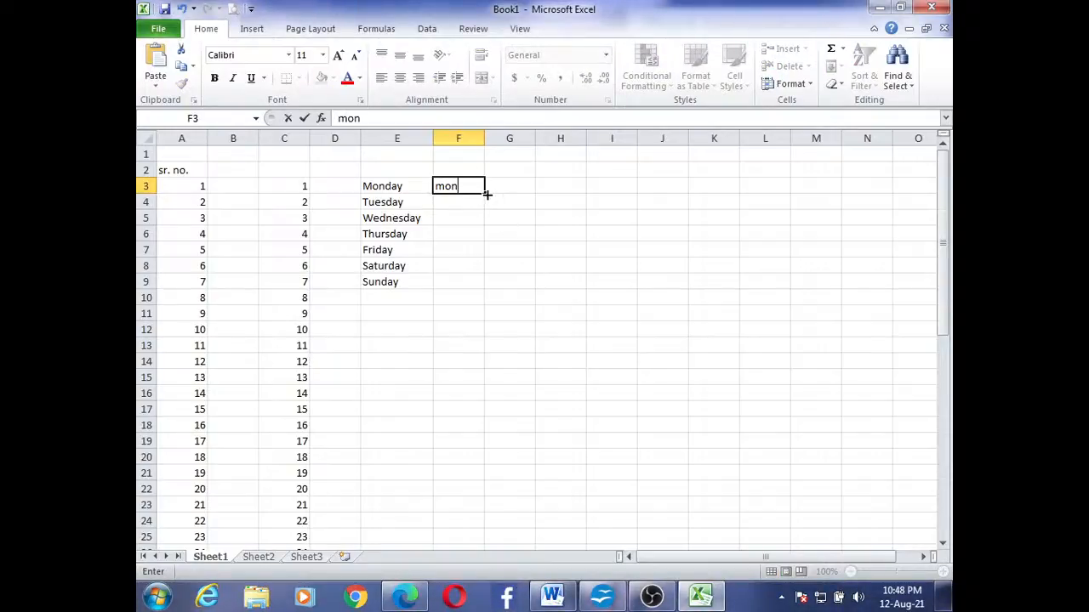
pyautogui.moveTo(484, 192); pyautogui.dragTo(512, 528)
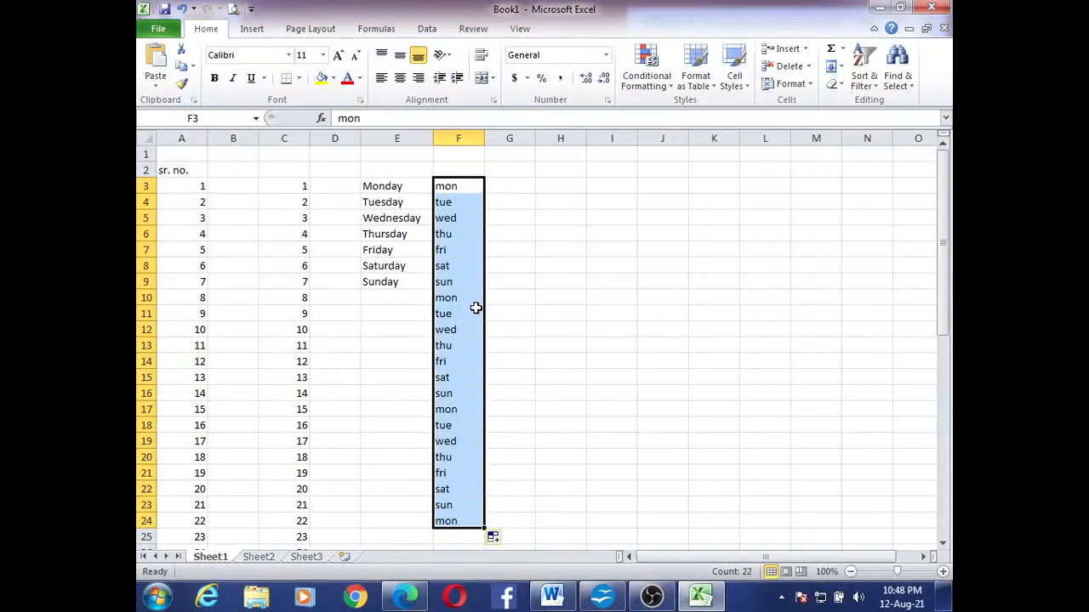
pyautogui.click(457, 283)
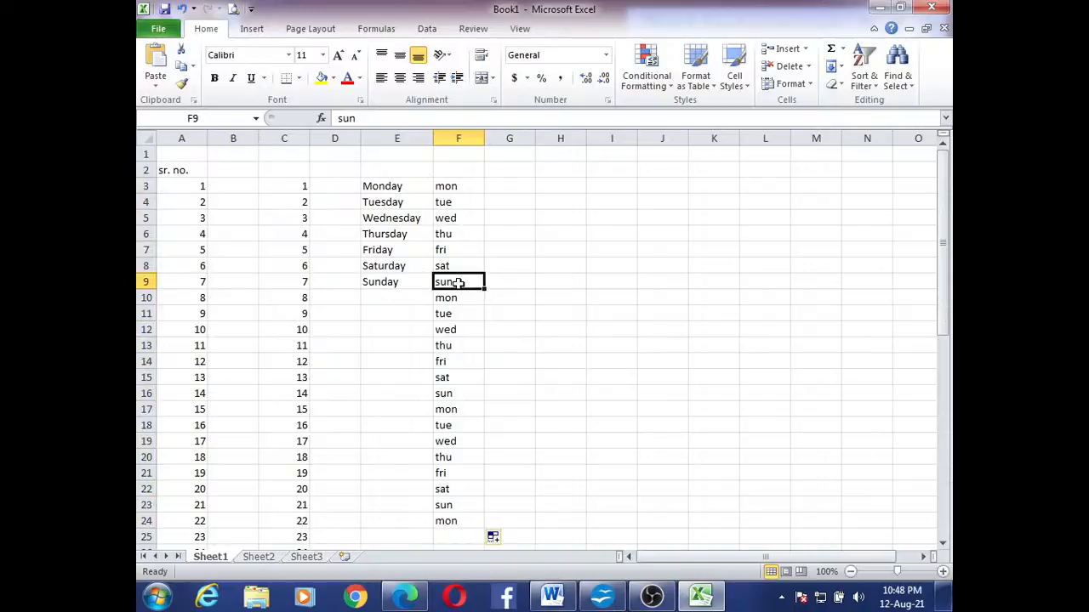
pyautogui.click(468, 299)
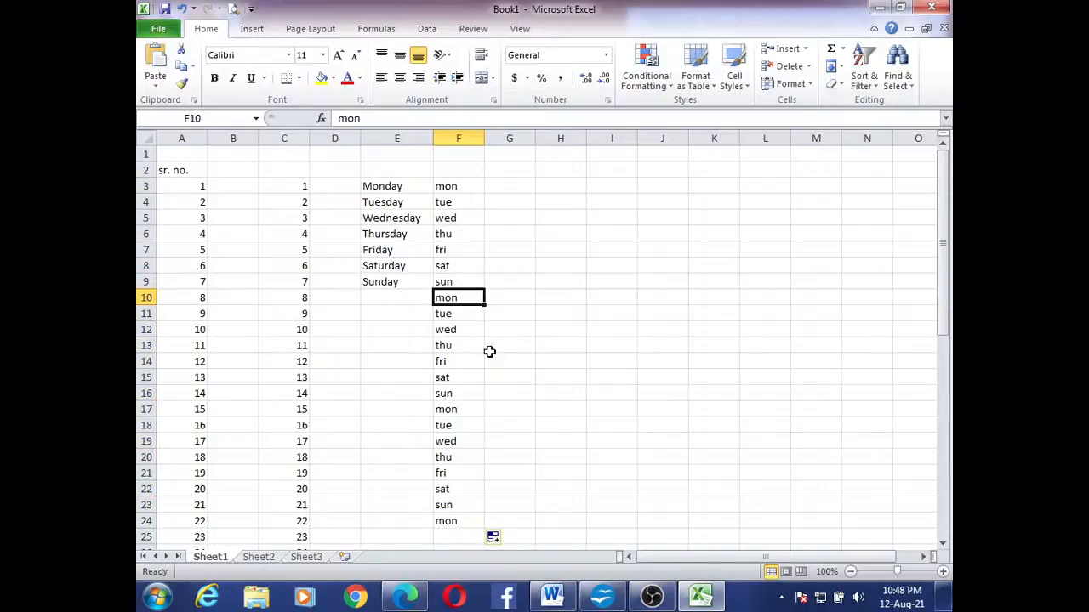
pyautogui.moveTo(450, 393); pyautogui.dragTo(453, 412)
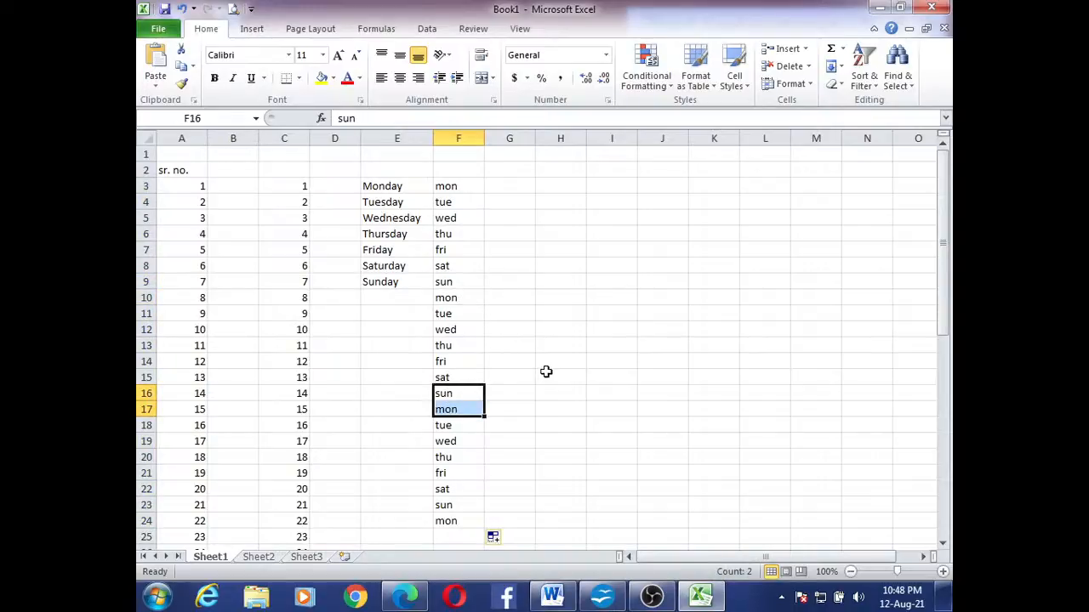
pyautogui.click(544, 374)
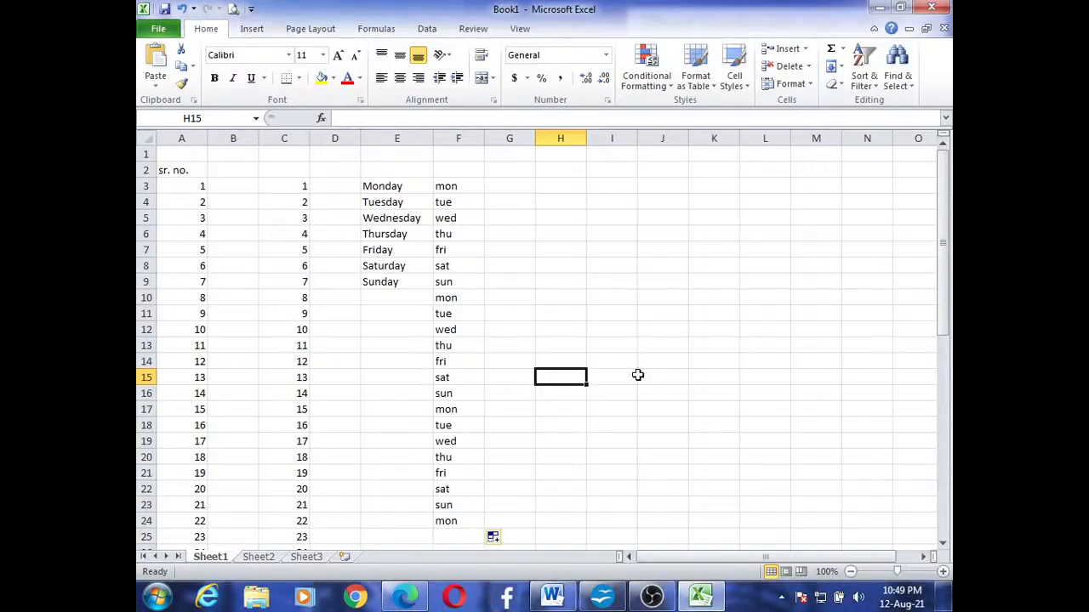
# Enter the month name "January" in cell G3
pyautogui.click(942, 572)
pyautogui.click(943, 573)
pyautogui.click(942, 572)
pyautogui.click(943, 572)
pyautogui.click(942, 572)
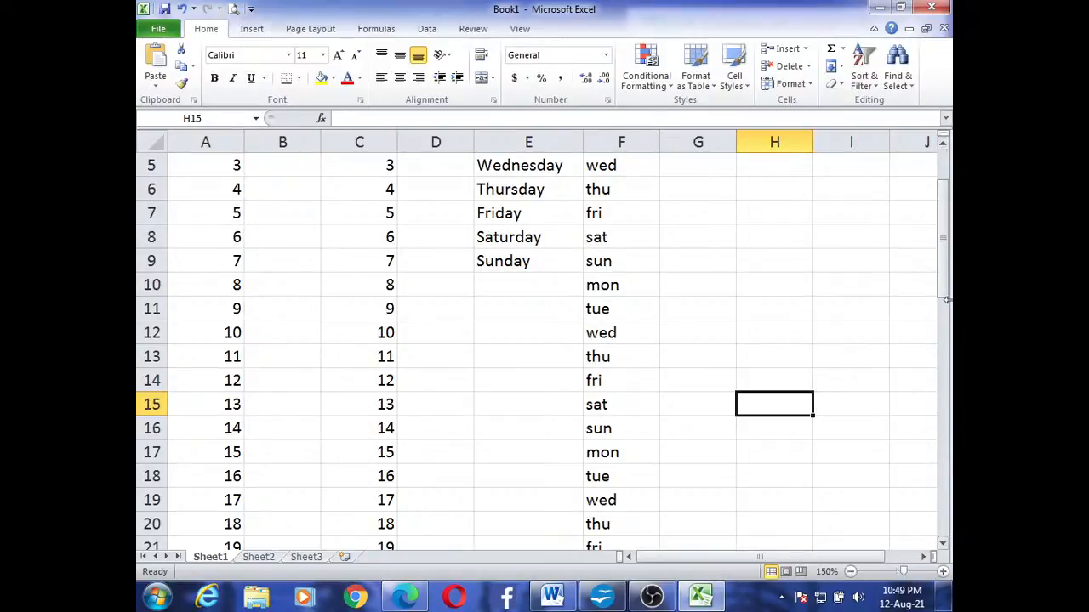
pyautogui.moveTo(946, 298); pyautogui.dragTo(945, 199)
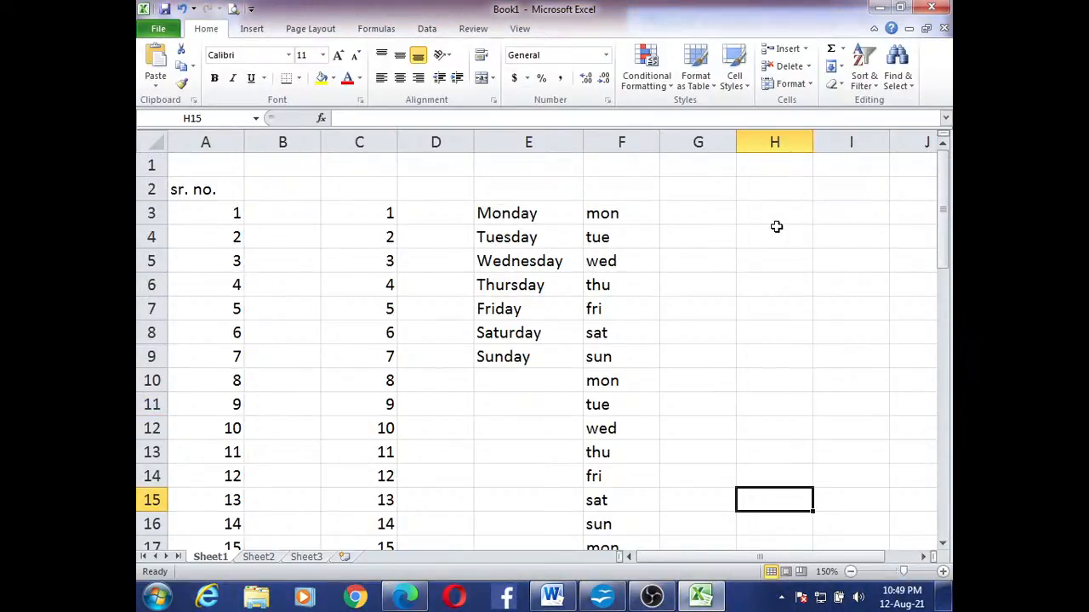
pyautogui.click(697, 216)
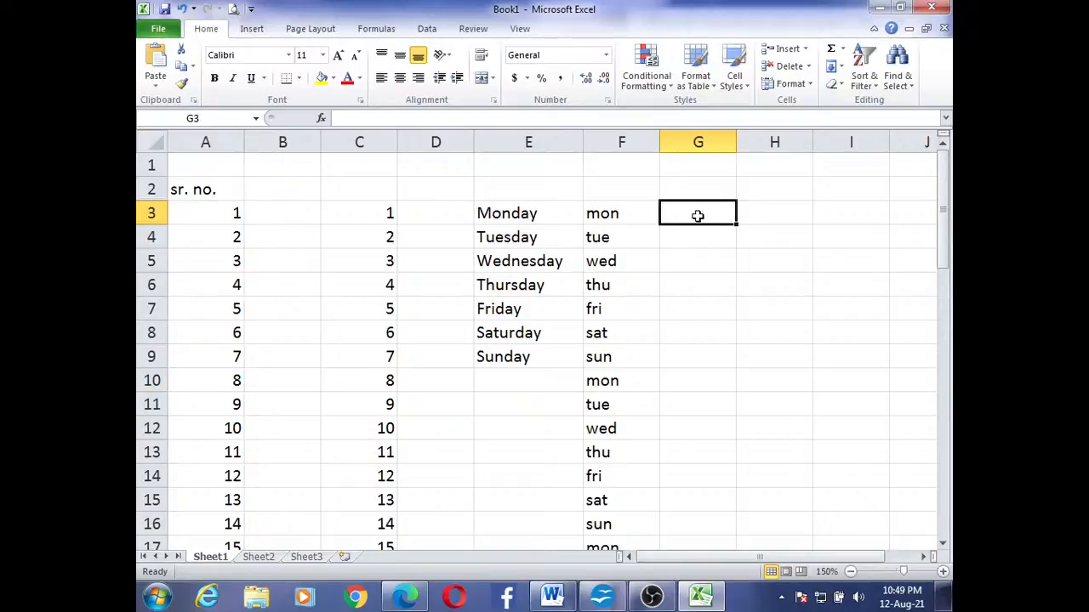
pyautogui.write('Ja')
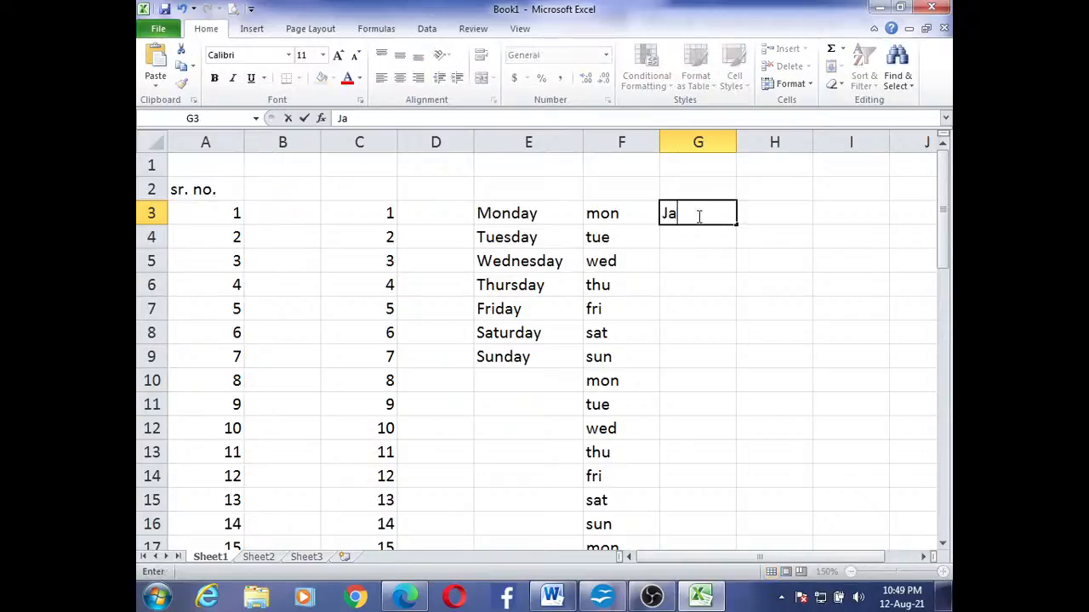
pyautogui.write('nuary')
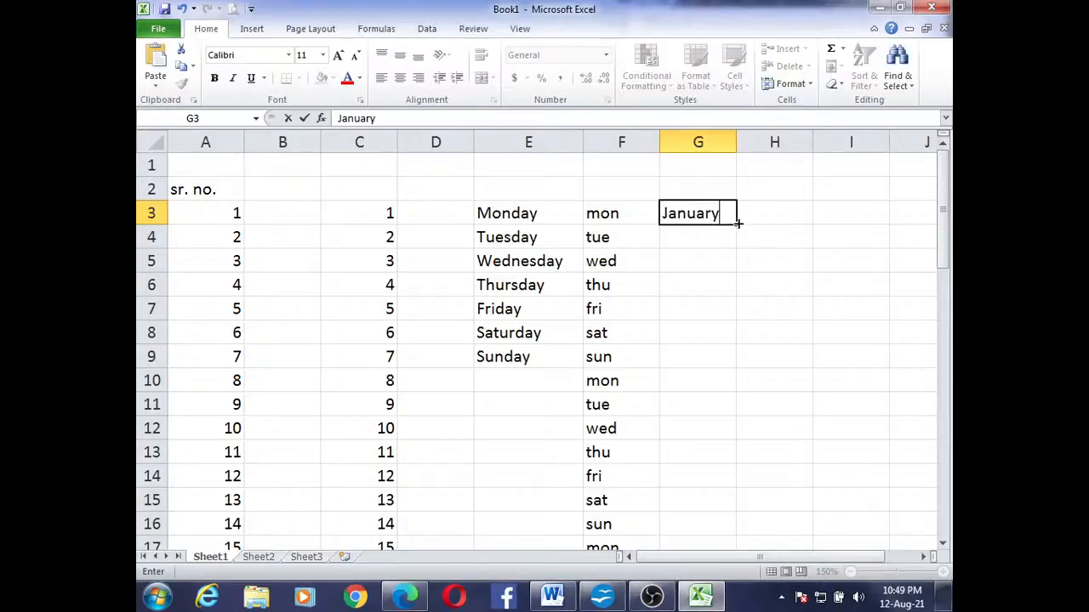
# Fill the month names from G3 down to December in G14 and widen column G to fit them
pyautogui.moveTo(737, 222); pyautogui.dragTo(749, 478)
pyautogui.click(852, 376)
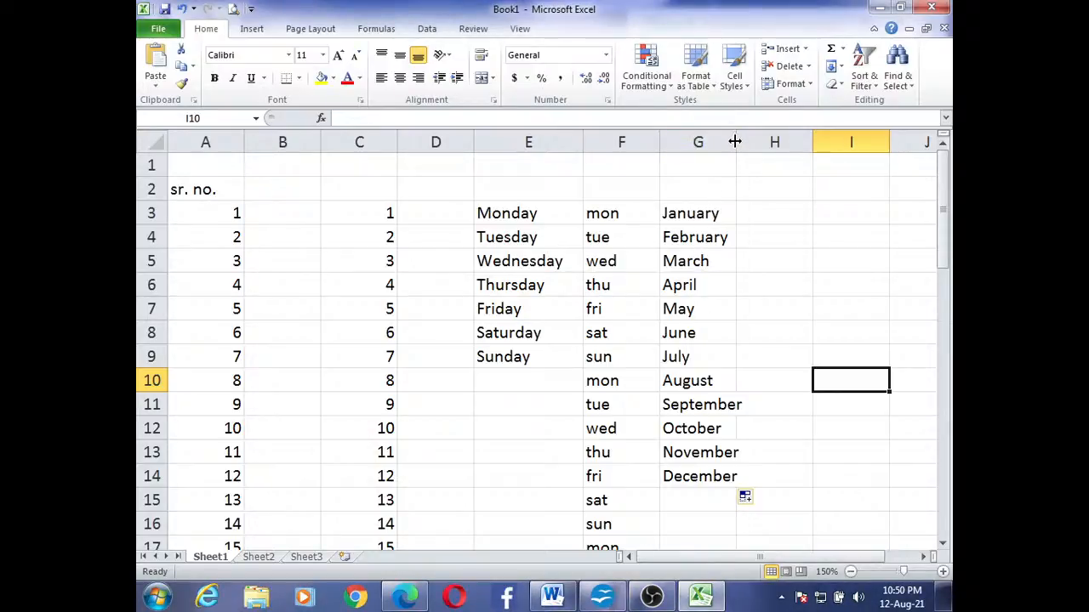
pyautogui.moveTo(737, 141); pyautogui.dragTo(748, 140)
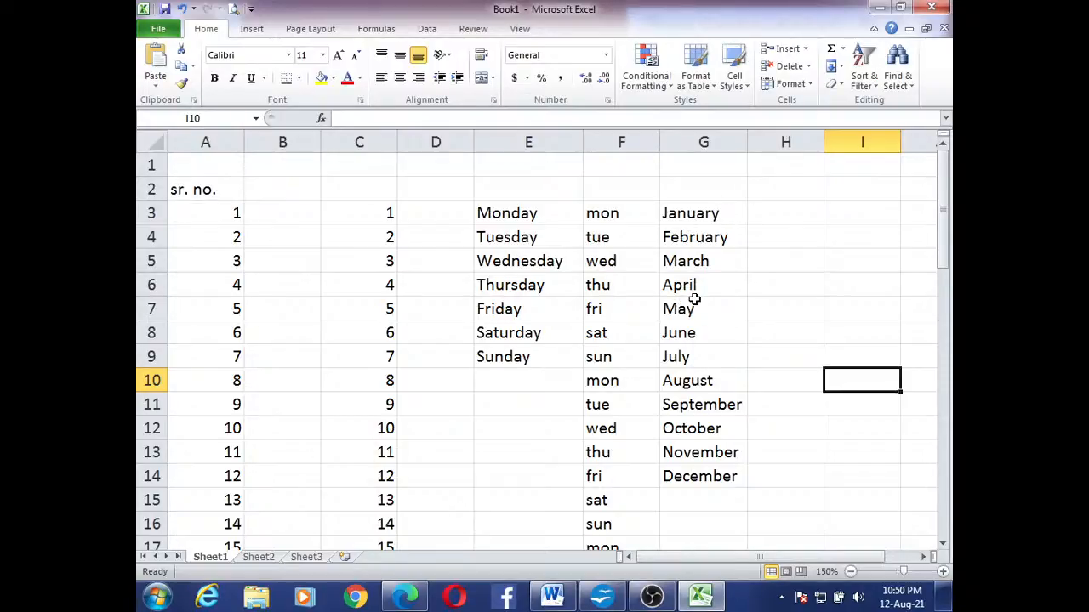
# Enter the abbreviated month "jan" in cell H3 and fill the series down to "dec" in H14
pyautogui.click(786, 215)
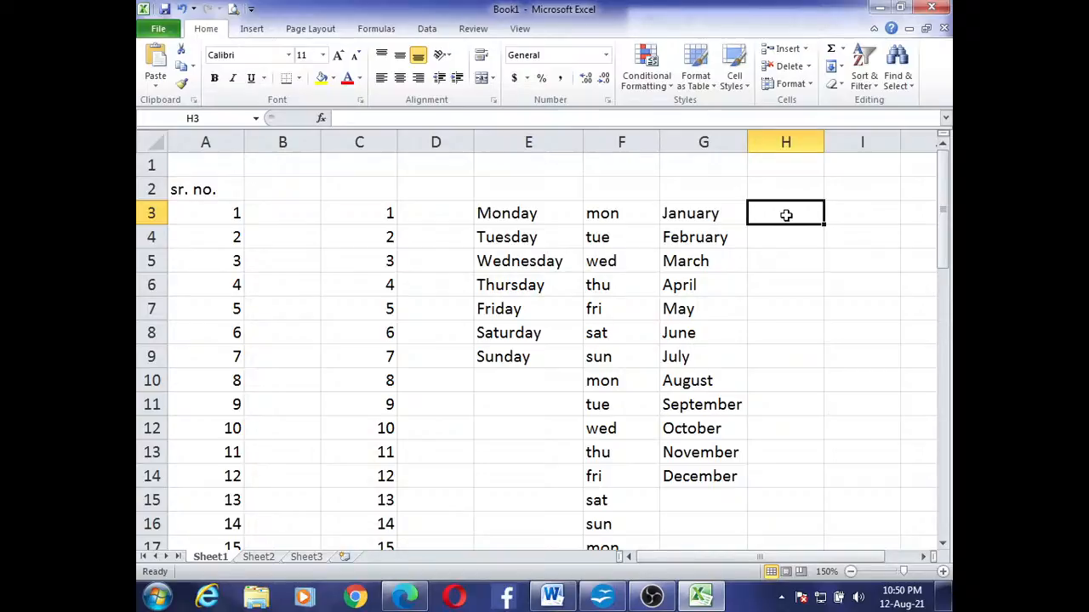
pyautogui.doubleClick(786, 216)
pyautogui.write('jan')
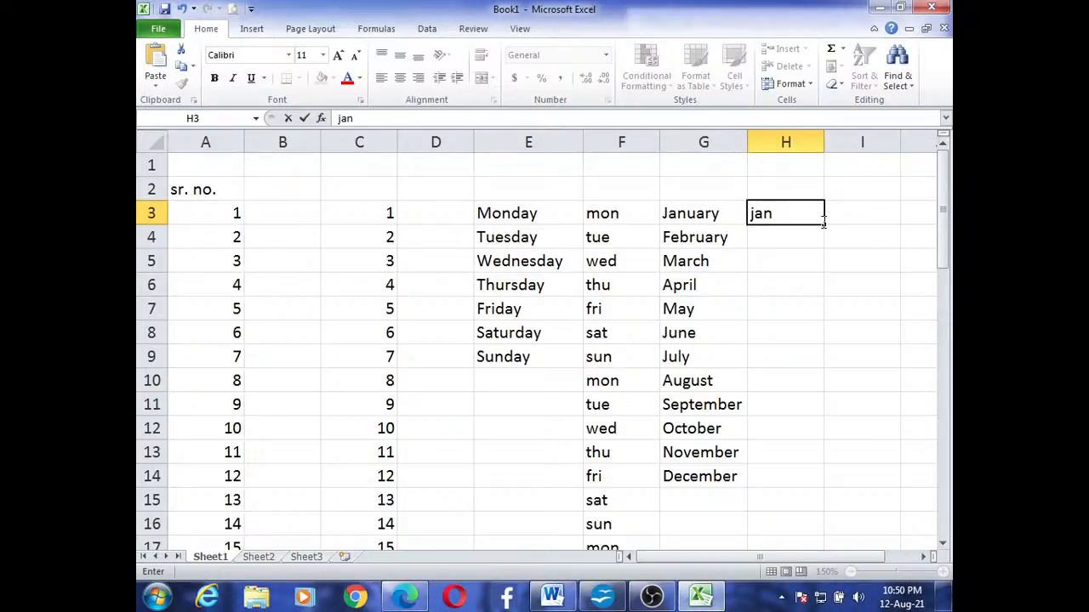
pyautogui.moveTo(824, 223); pyautogui.dragTo(833, 482)
pyautogui.click(890, 405)
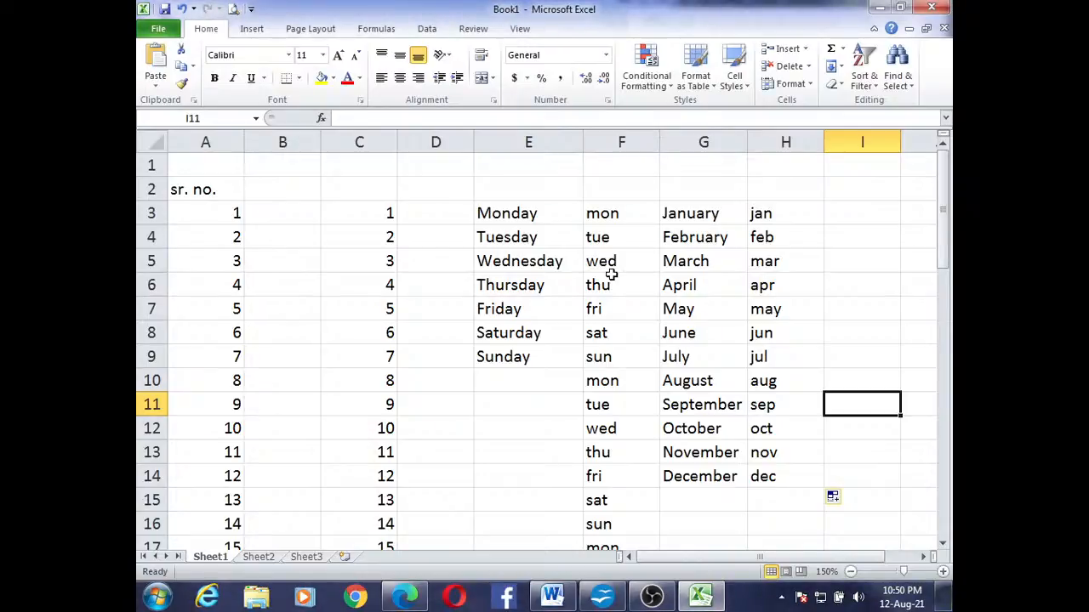
pyautogui.click(484, 214)
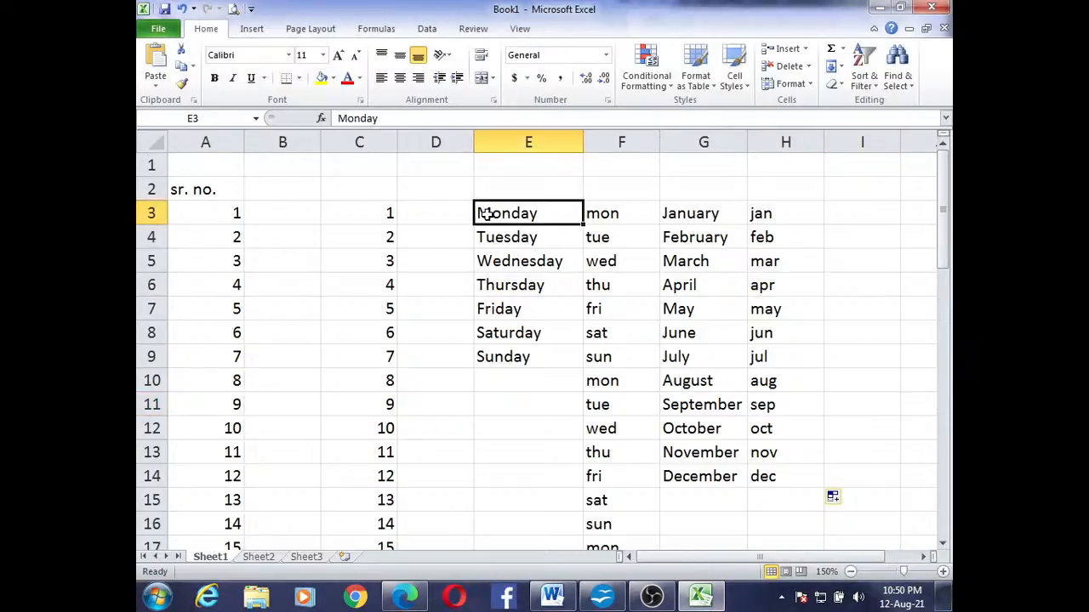
pyautogui.click(548, 336)
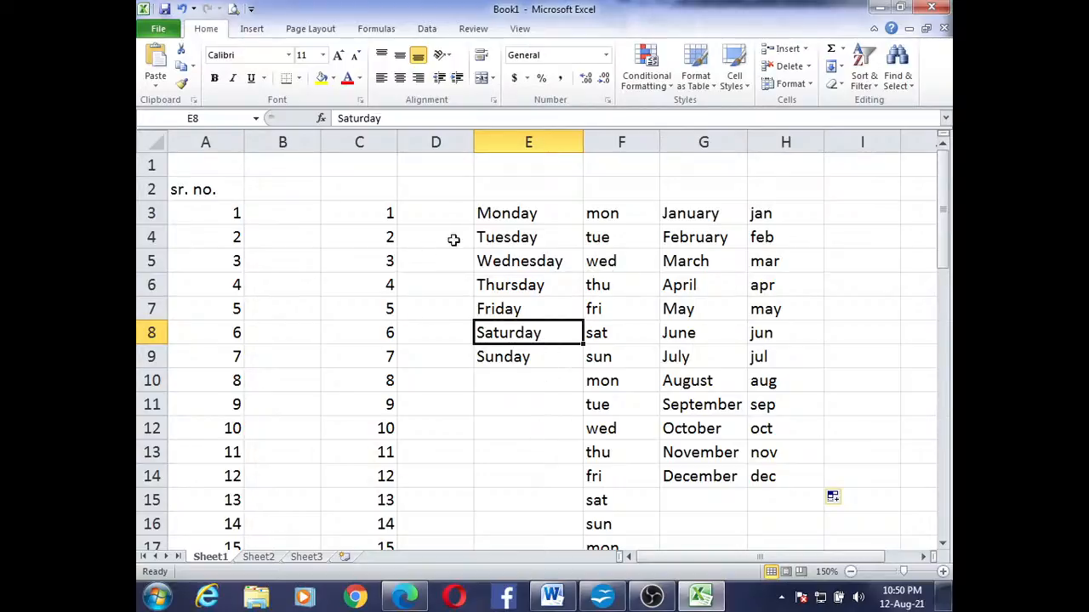
pyautogui.click(304, 211)
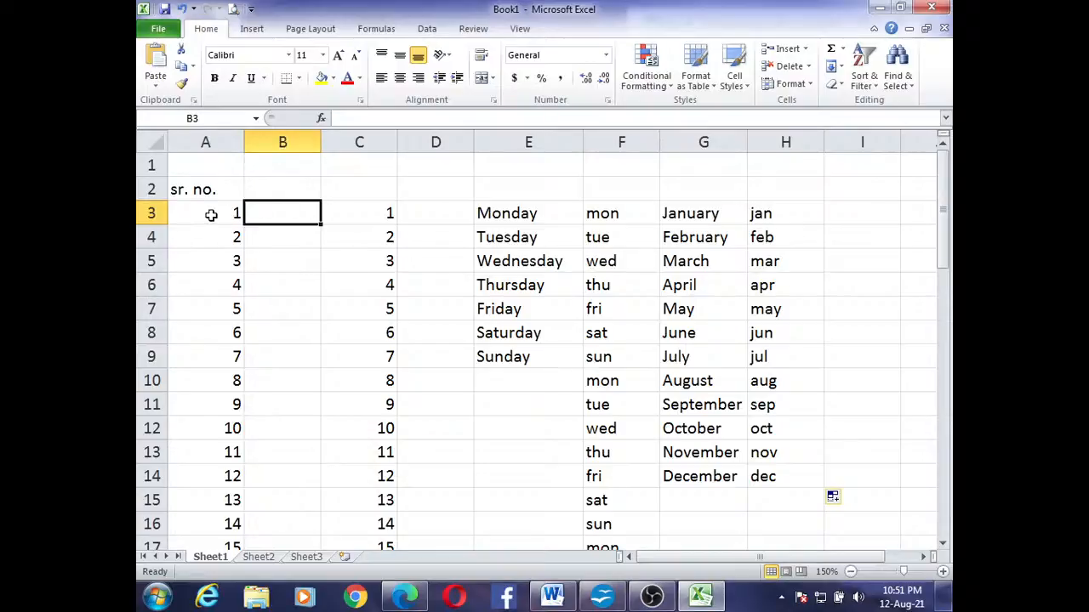
pyautogui.moveTo(216, 213); pyautogui.dragTo(208, 404)
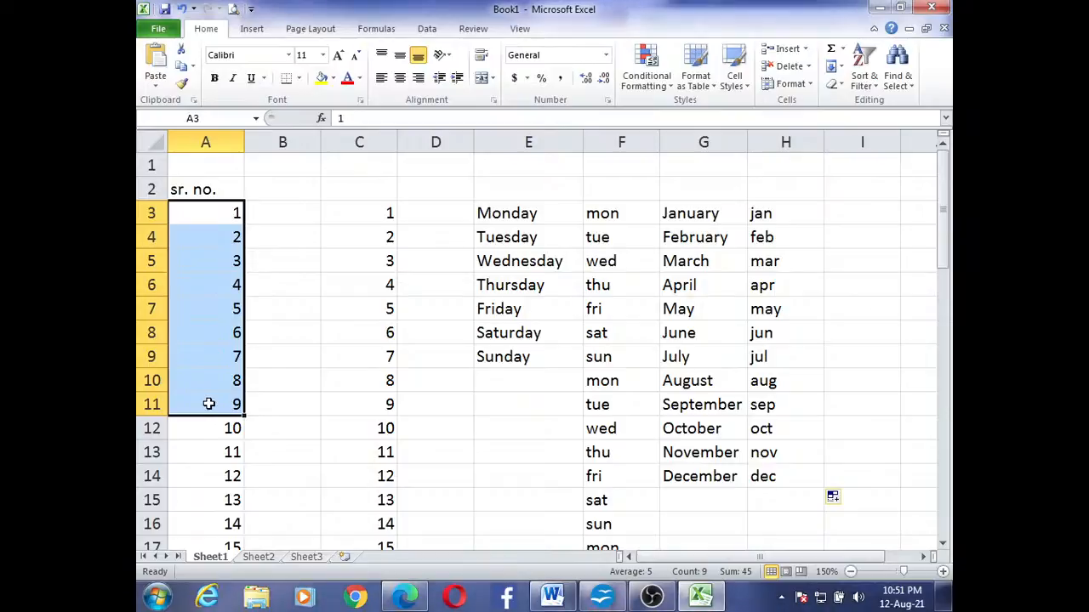
pyautogui.click(295, 215)
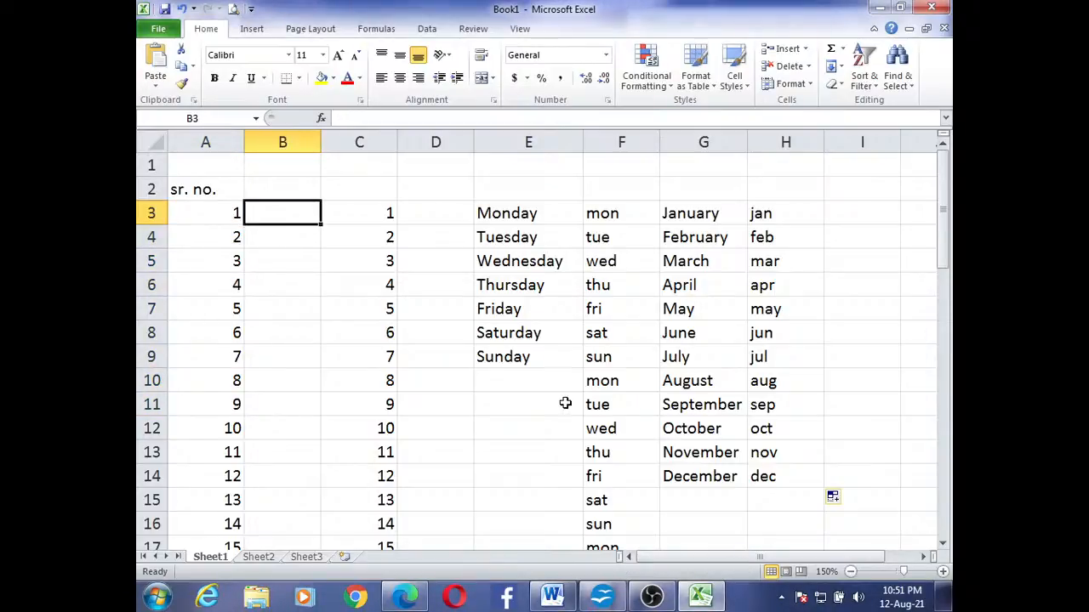
# Enter the starting values 2 in cell I3 and 4 in cell I4
pyautogui.moveTo(740, 556); pyautogui.dragTo(774, 557)
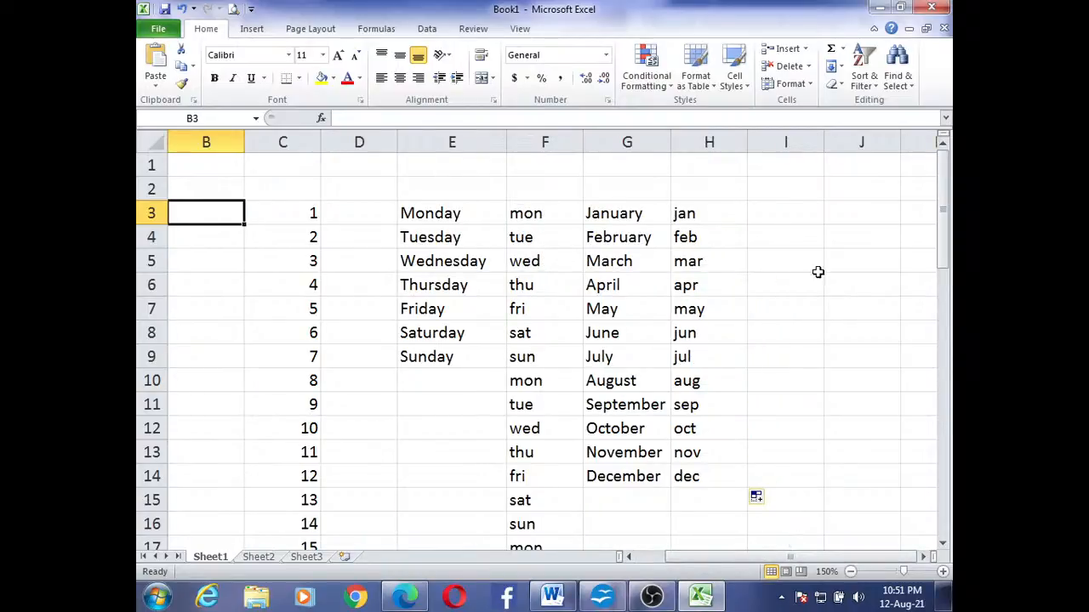
pyautogui.click(775, 211)
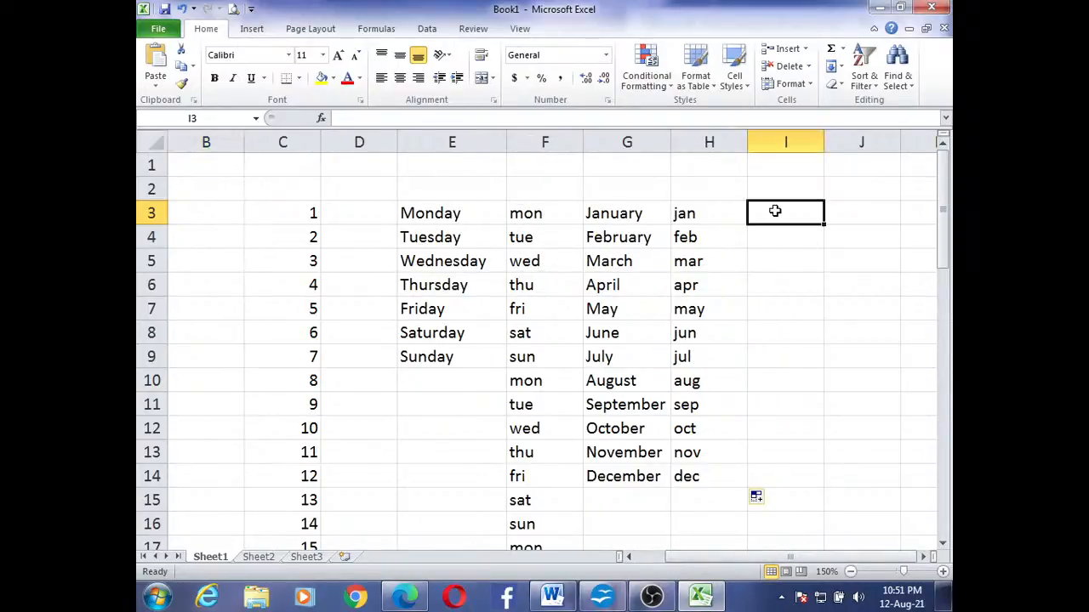
pyautogui.write('2')
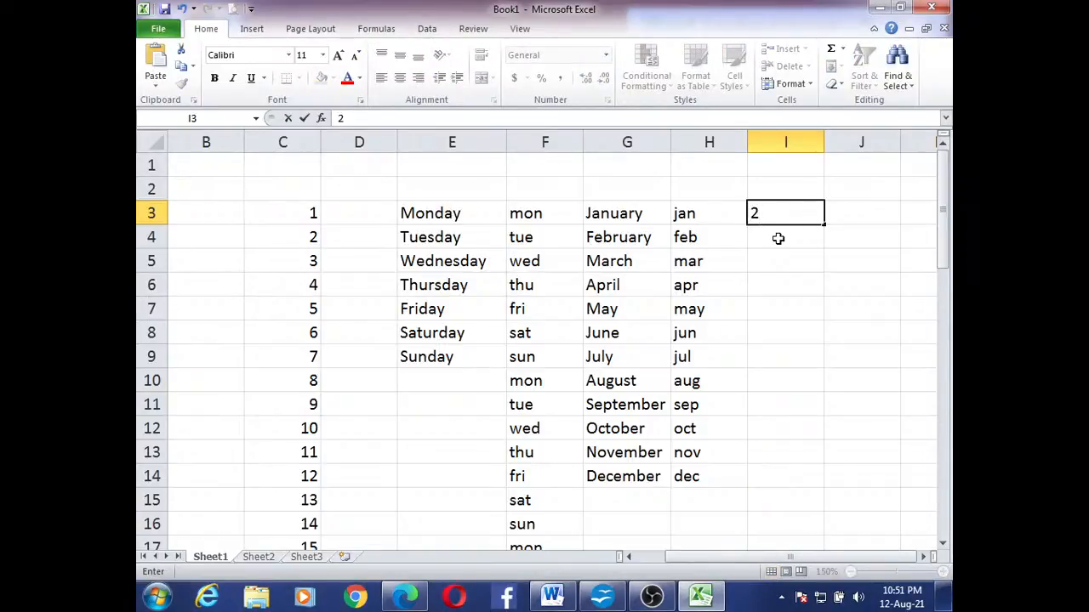
pyautogui.click(777, 238)
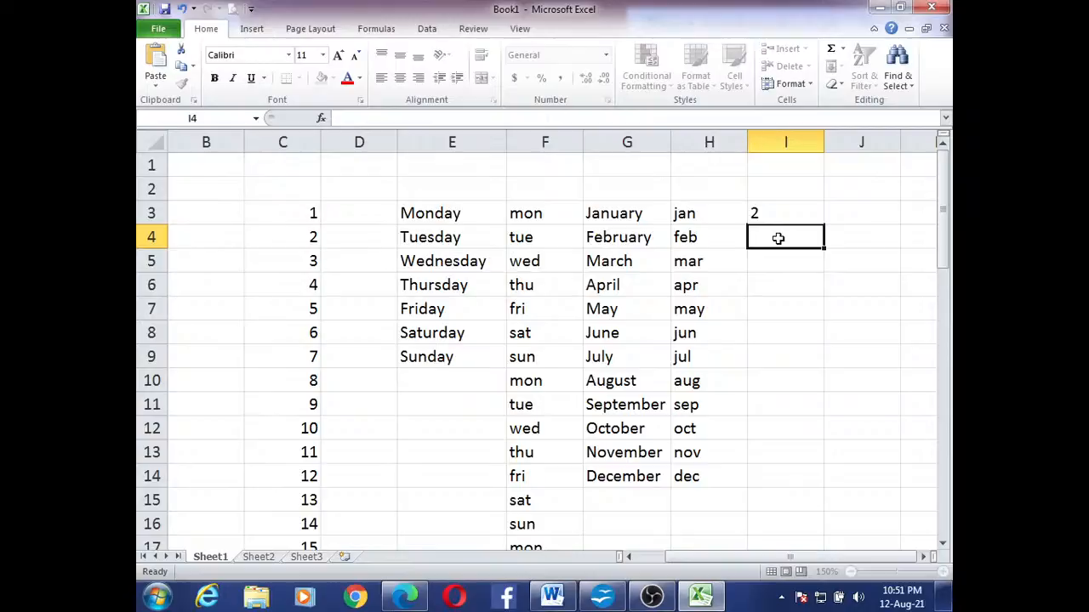
pyautogui.write('4')
pyautogui.click(785, 264)
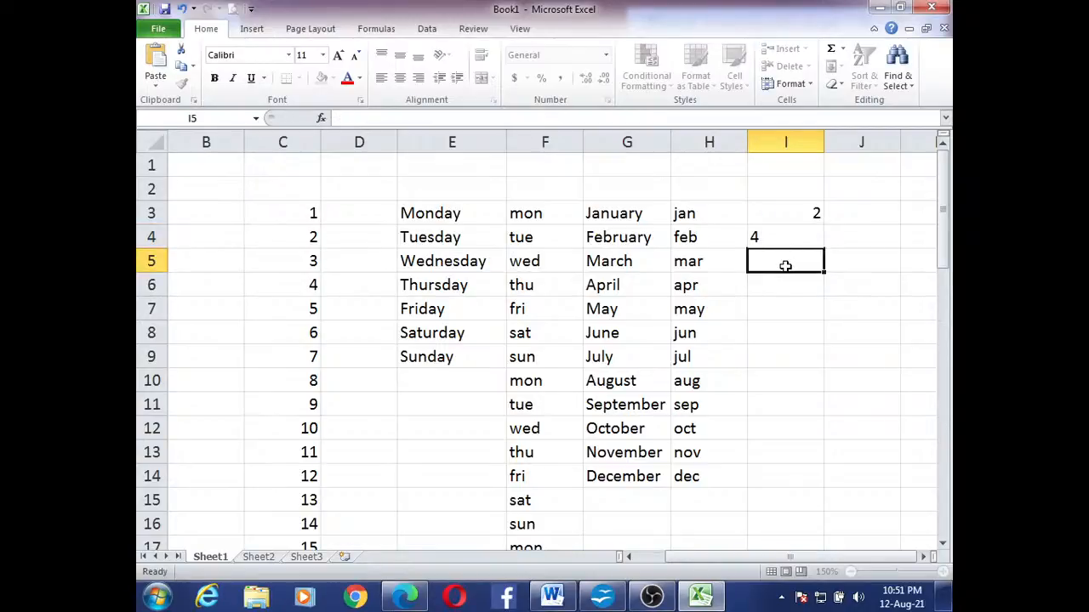
# Extend the series from I3:I4 down column I in steps of 2 to reach 20 in I12
pyautogui.click(802, 386)
pyautogui.moveTo(802, 386); pyautogui.dragTo(791, 207)
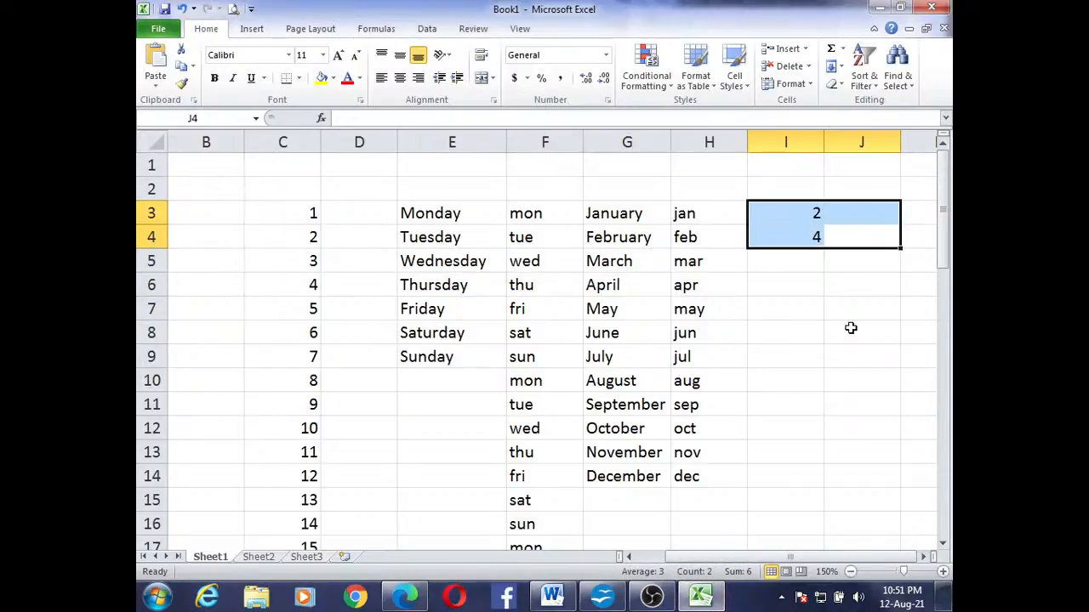
pyautogui.click(850, 330)
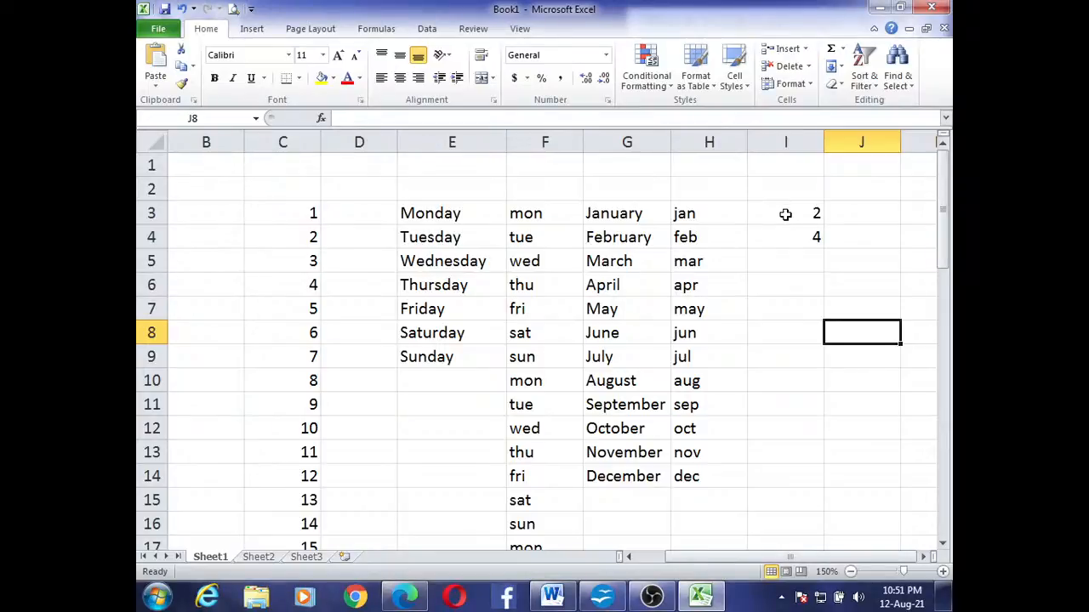
pyautogui.moveTo(785, 214); pyautogui.dragTo(789, 235)
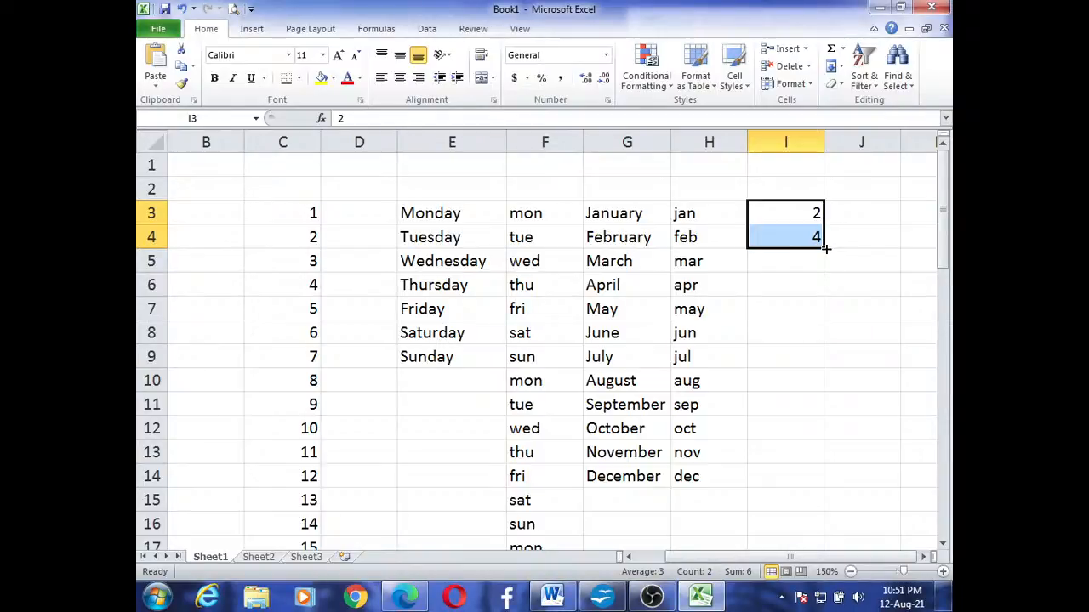
pyautogui.moveTo(826, 248); pyautogui.dragTo(816, 446)
pyautogui.click(884, 406)
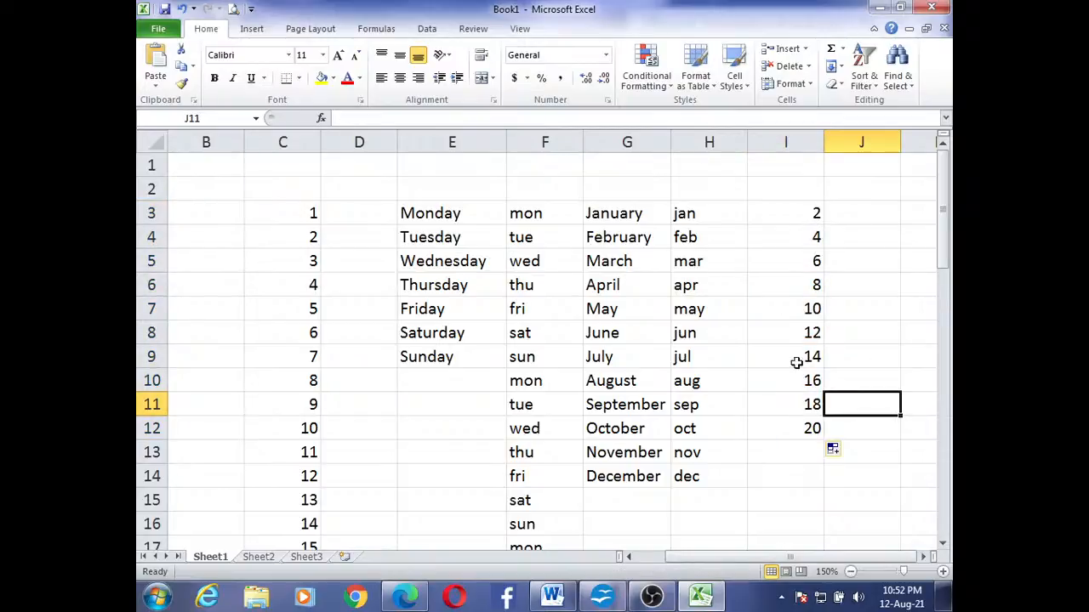
# Enter the starting values 3 in cell J3 and 6 in cell J4
pyautogui.click(871, 208)
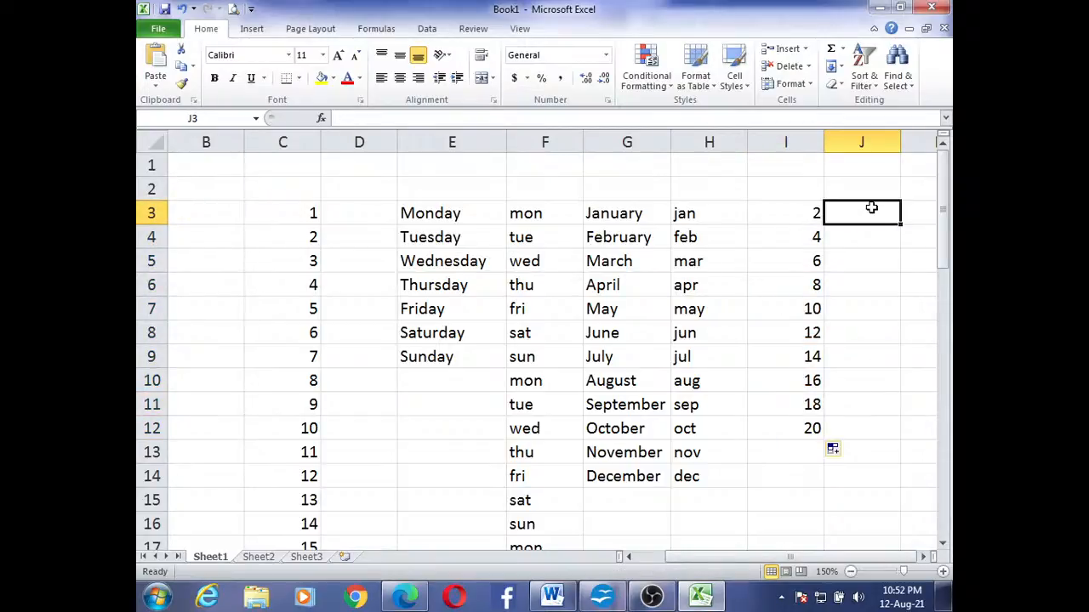
pyautogui.write('3')
pyautogui.click(872, 240)
pyautogui.write('6')
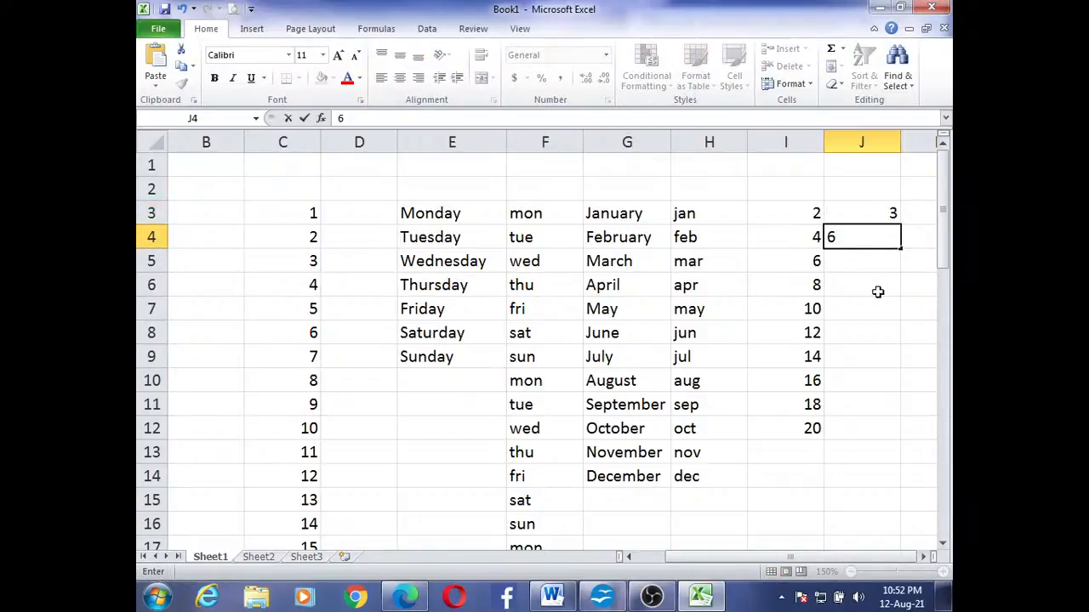
pyautogui.click(875, 304)
# Extend the series from J3:J4 down column J in steps of 3 to reach 30 in J12
pyautogui.click(877, 213)
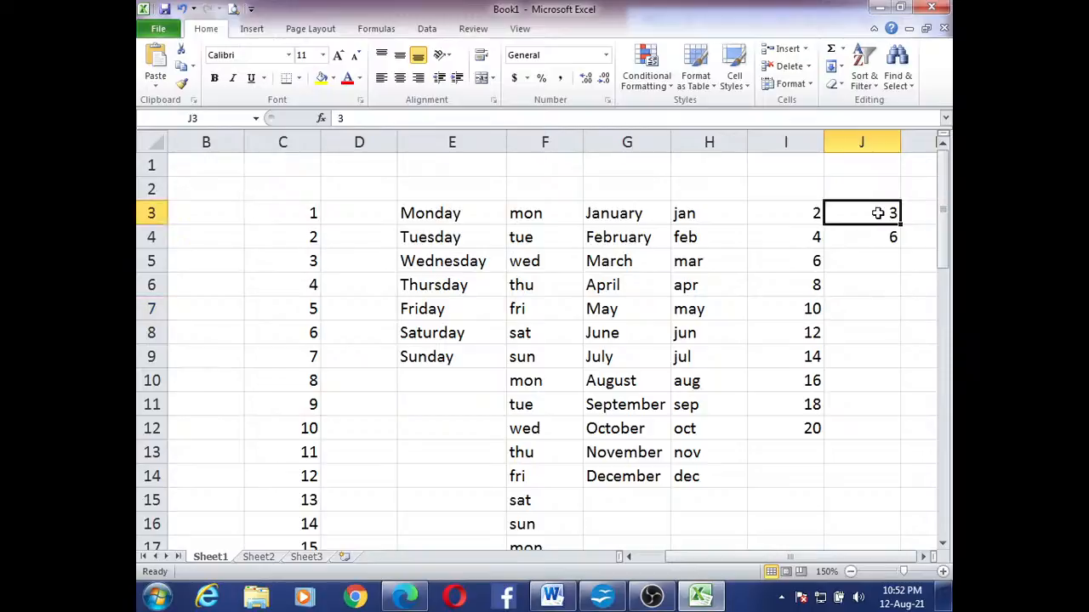
pyautogui.moveTo(878, 212); pyautogui.dragTo(881, 236)
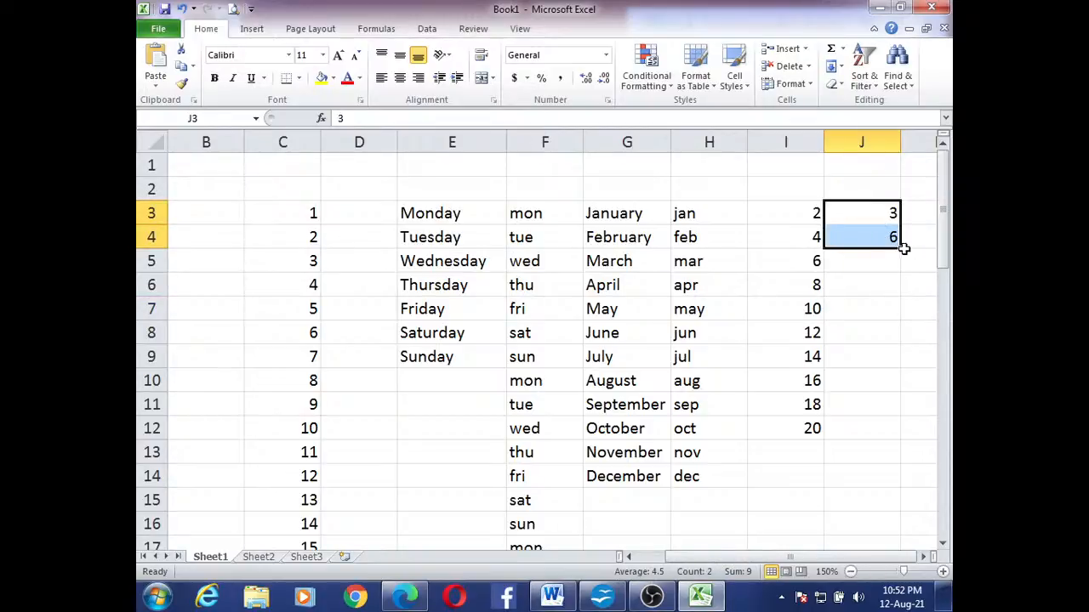
pyautogui.moveTo(902, 247); pyautogui.dragTo(910, 434)
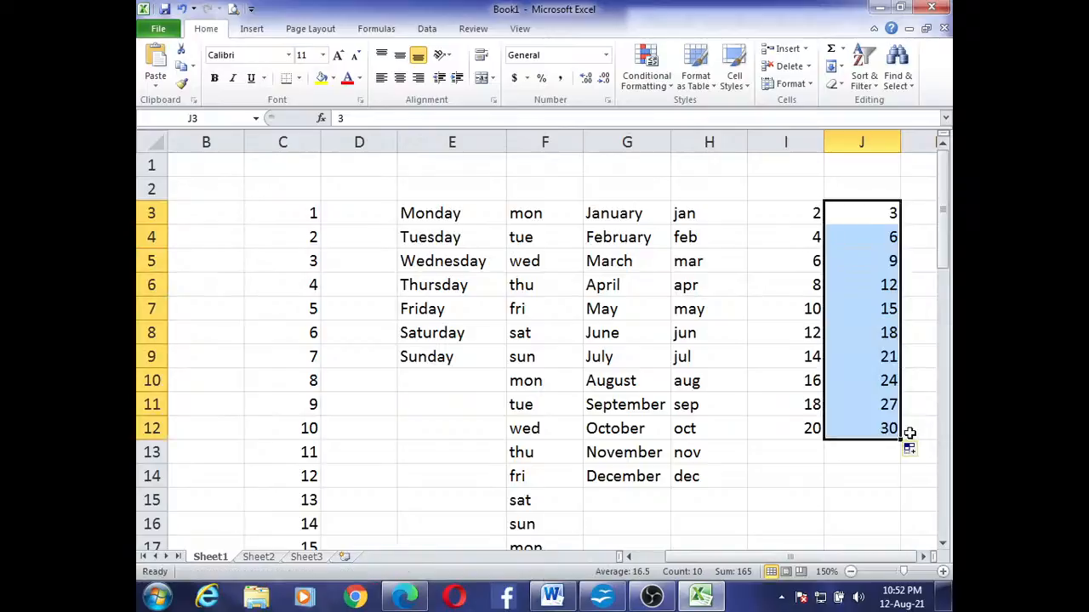
pyautogui.click(795, 519)
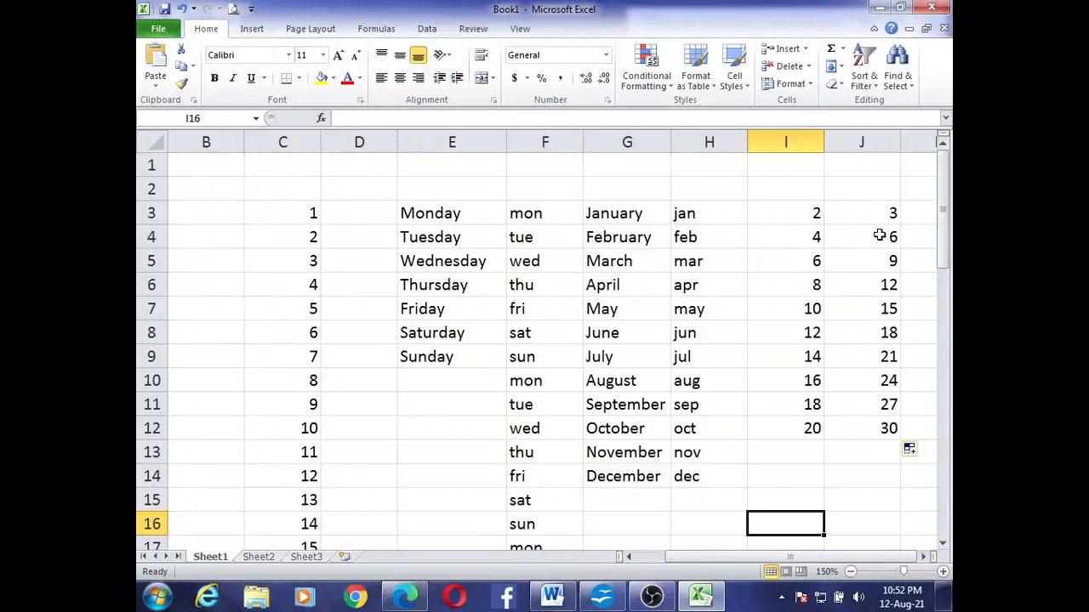
# Enter the starting values 15 in cell K3 and 30 in cell K4
pyautogui.click(920, 212)
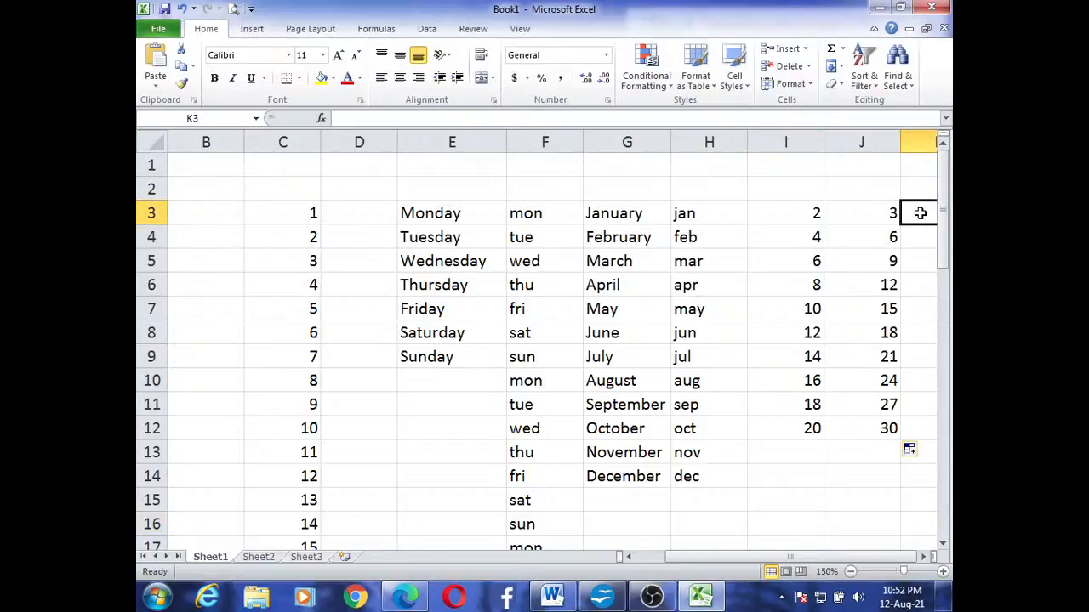
pyautogui.write('15')
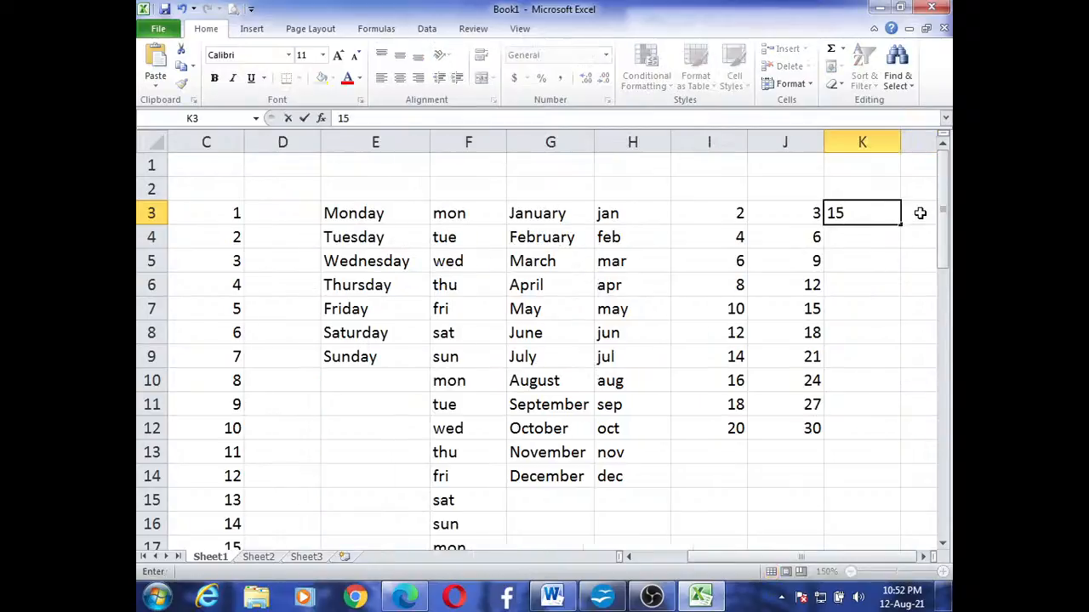
pyautogui.click(875, 236)
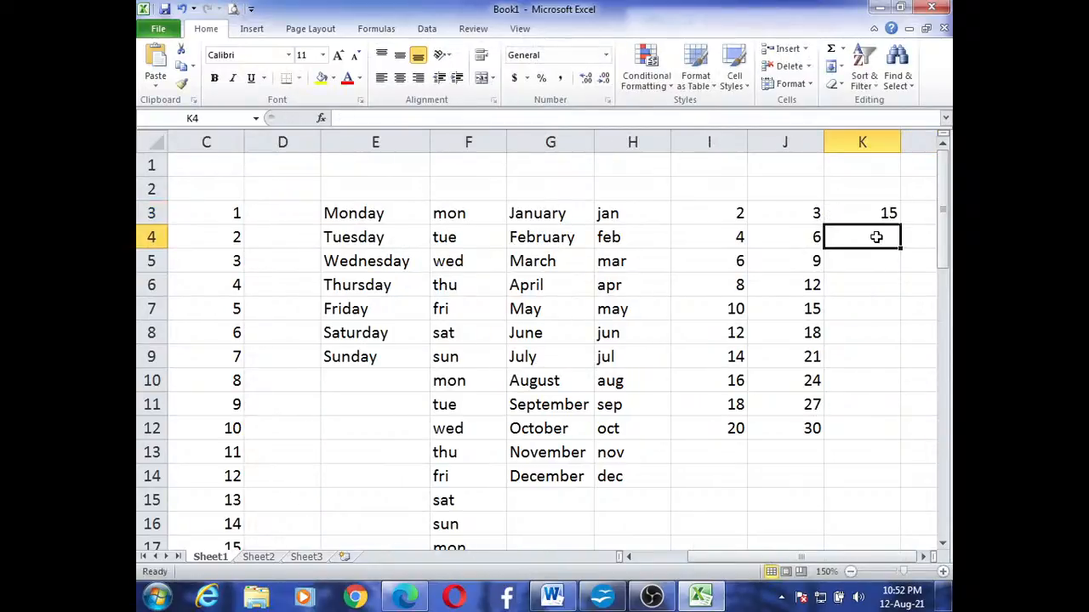
pyautogui.write('30')
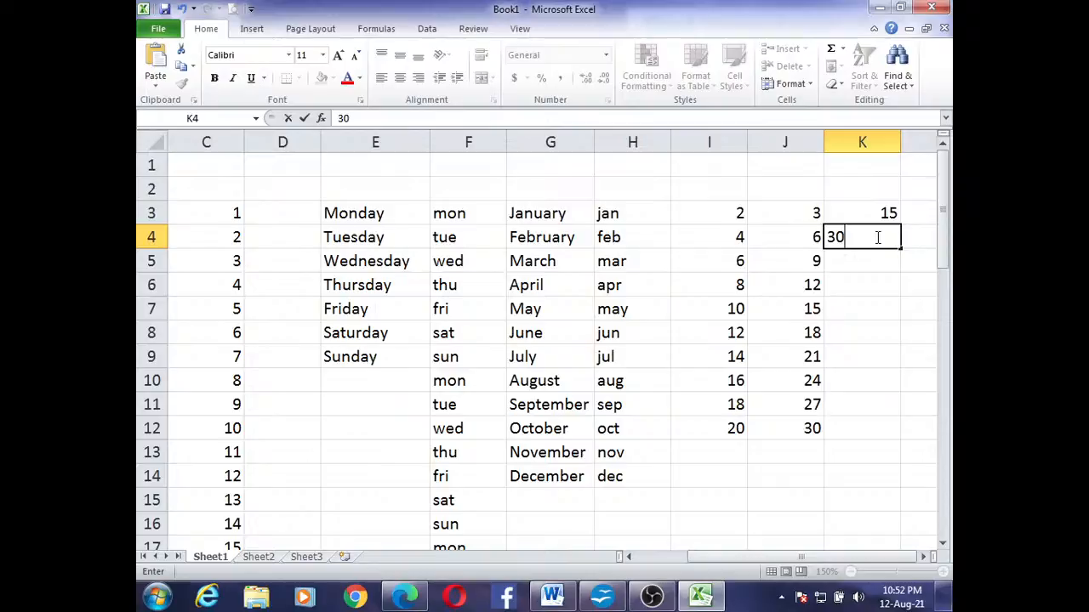
pyautogui.click(843, 336)
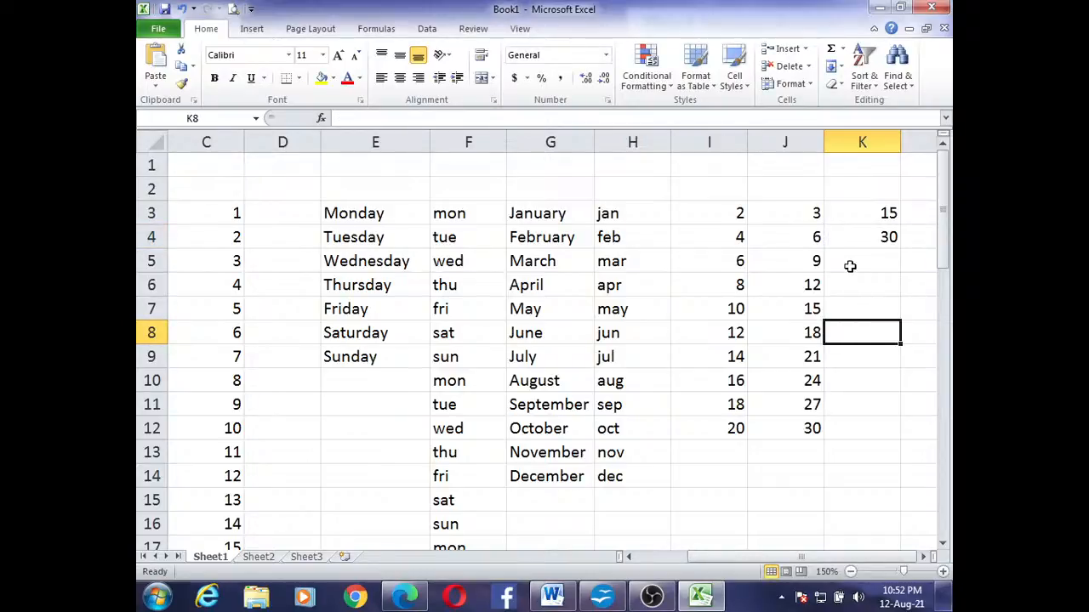
# Extend the series from K3:K4 down column K in steps of 15 to reach 150 in K12
pyautogui.moveTo(867, 209); pyautogui.dragTo(870, 236)
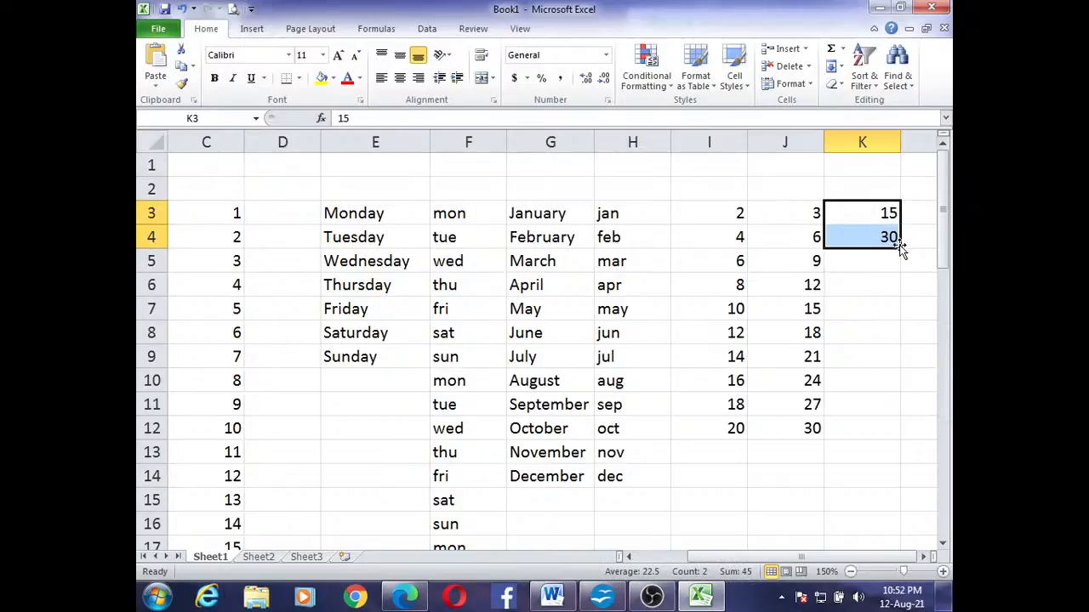
pyautogui.moveTo(900, 247); pyautogui.dragTo(899, 247)
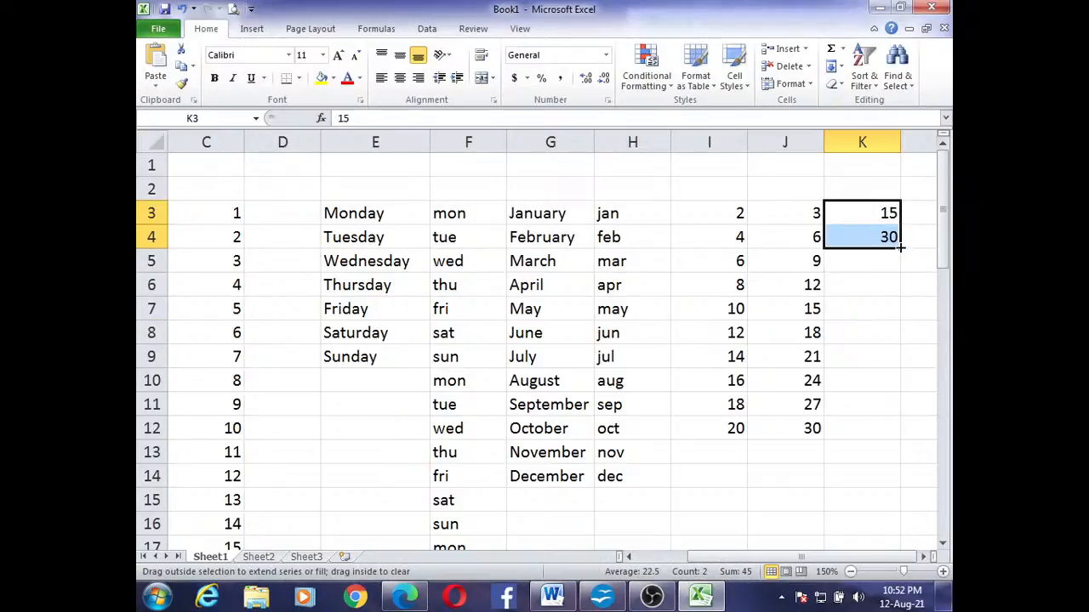
pyautogui.moveTo(900, 247); pyautogui.dragTo(903, 434)
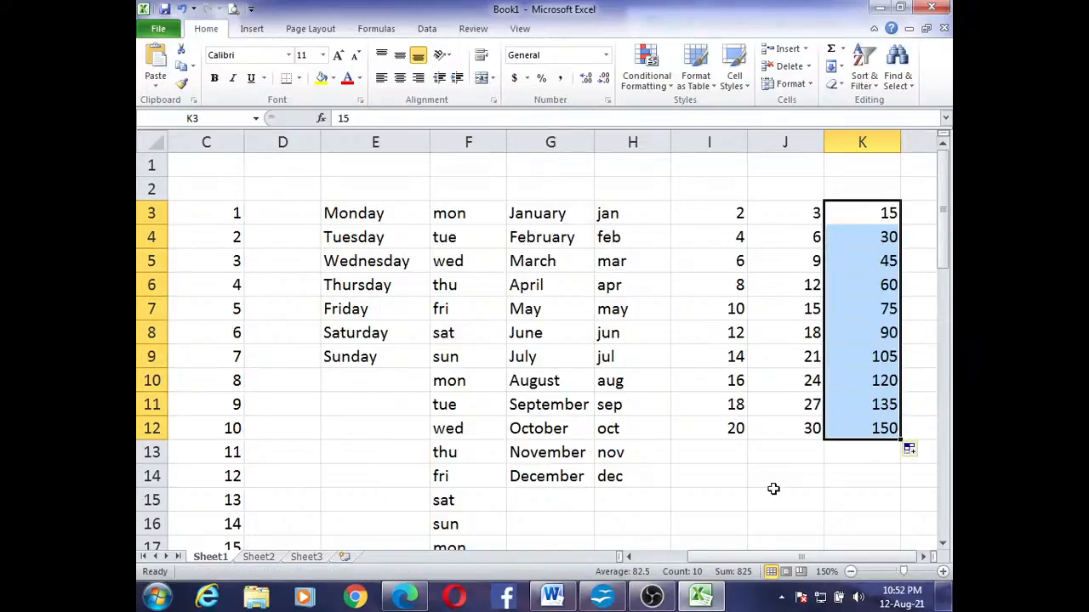
pyautogui.click(774, 492)
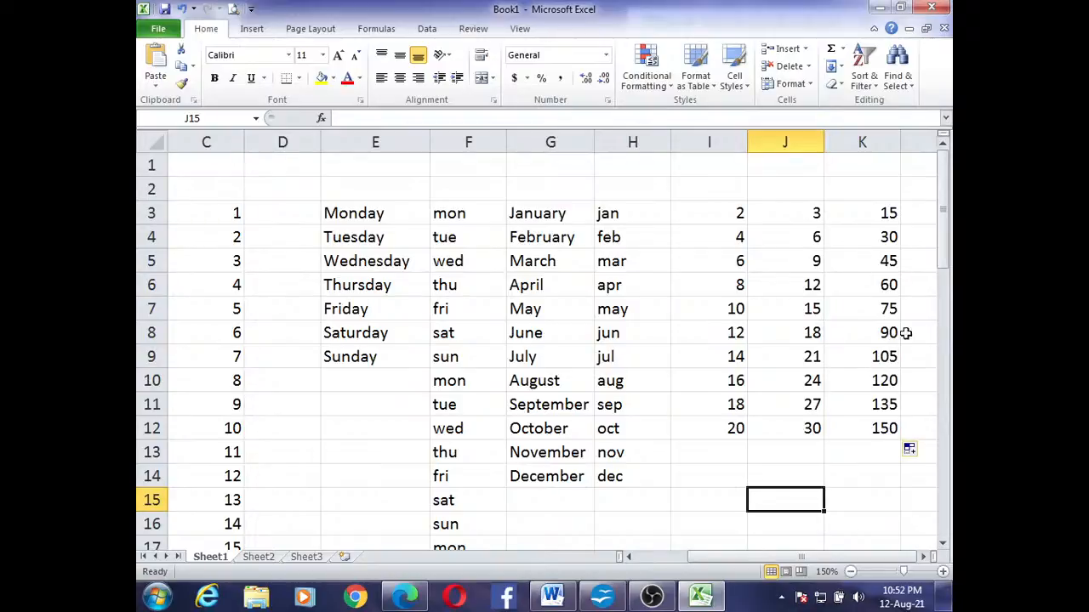